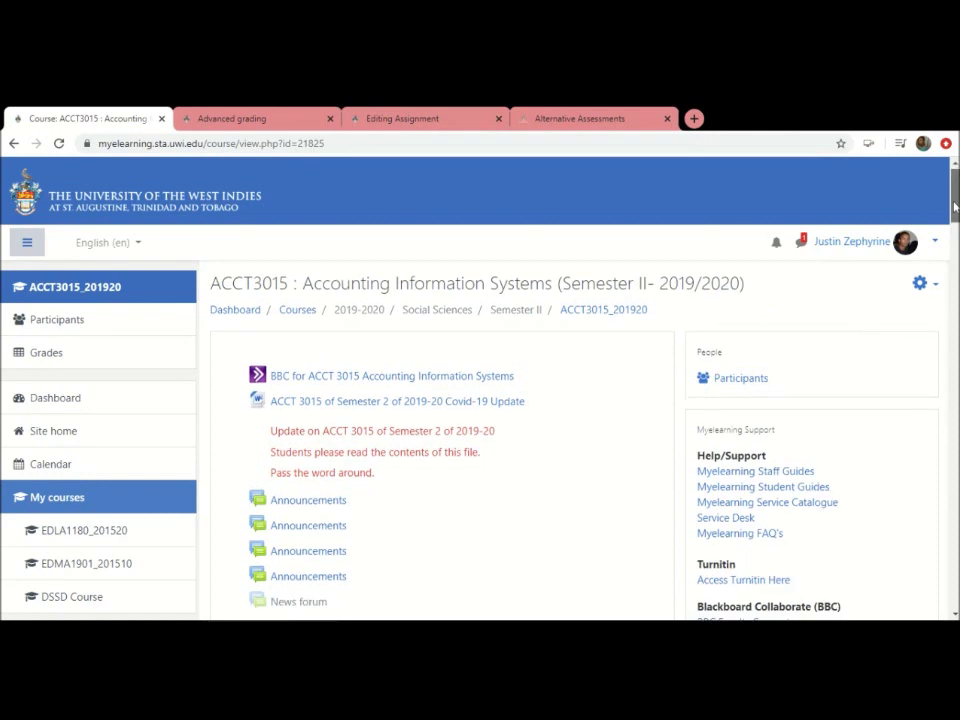
Turn editing on for the ACCT3015 Accounting Information Systems course
left_click_drag(955, 205, 955, 245)
scroll(955, 245, "up", 5)
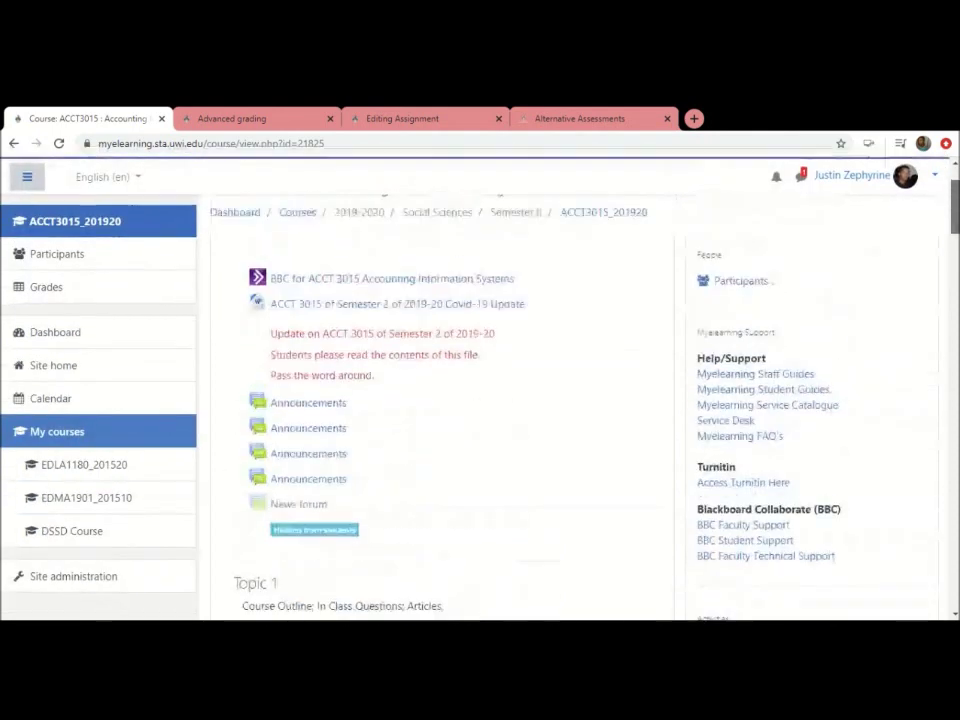
left_click(920, 289)
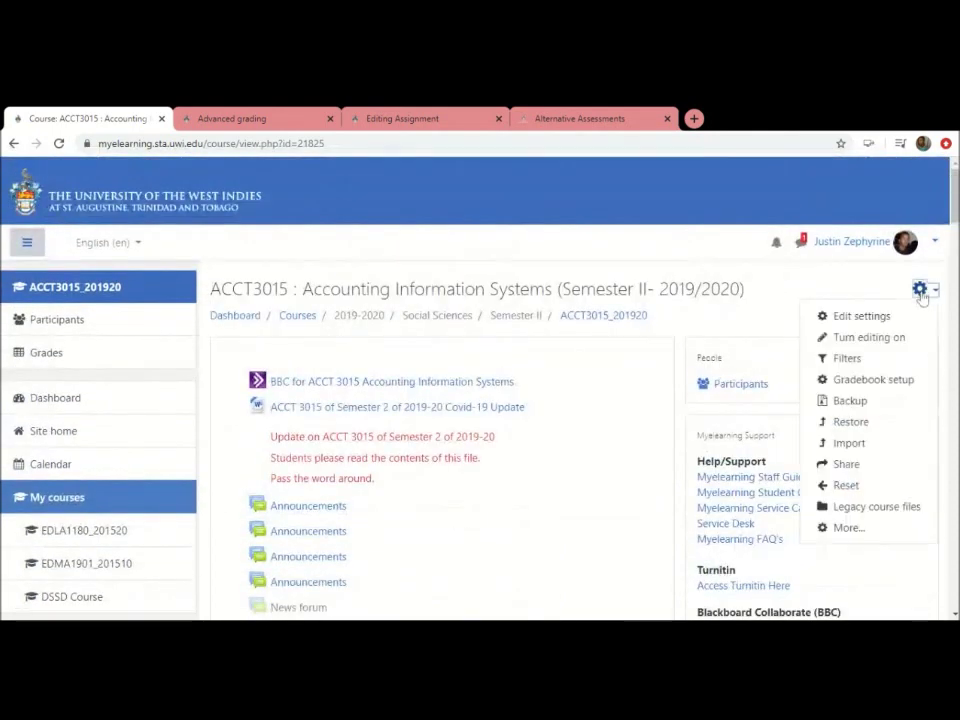
left_click(864, 316)
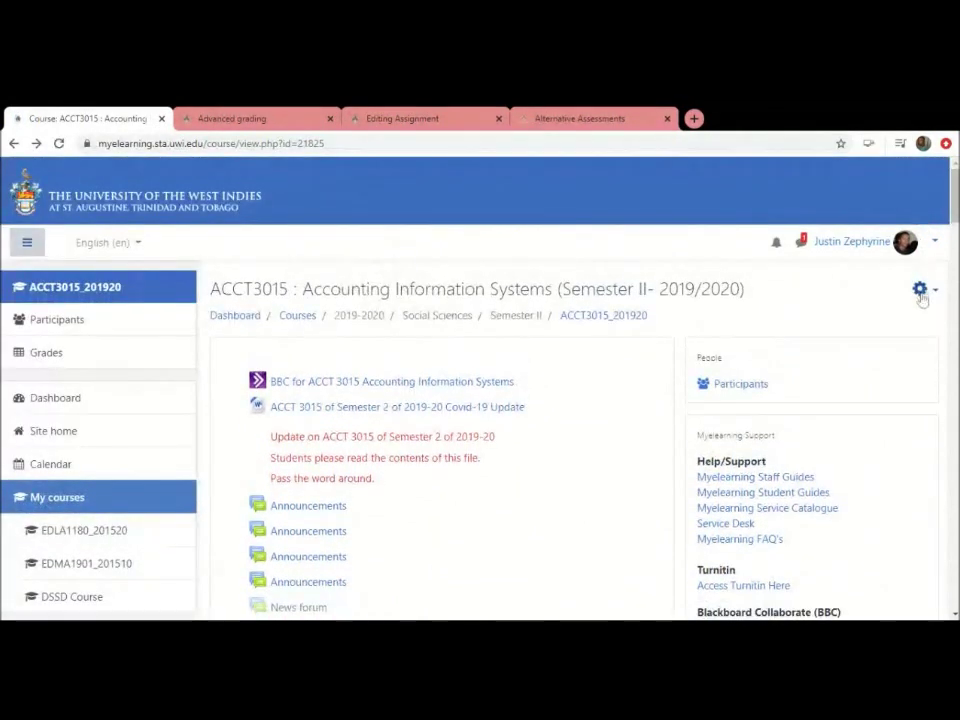
left_click(921, 294)
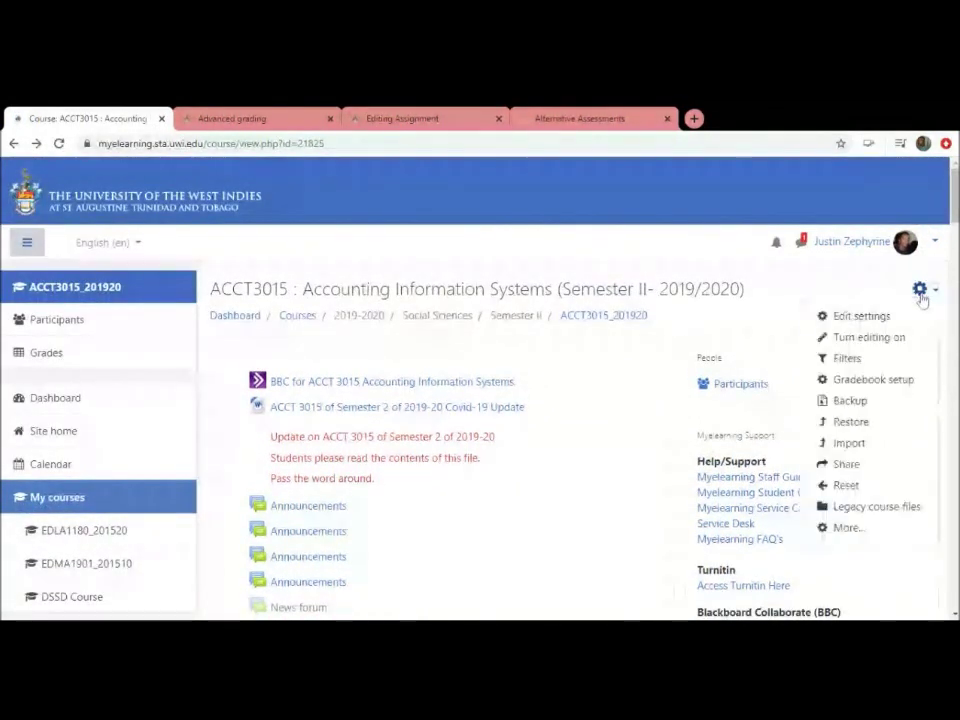
left_click(889, 343)
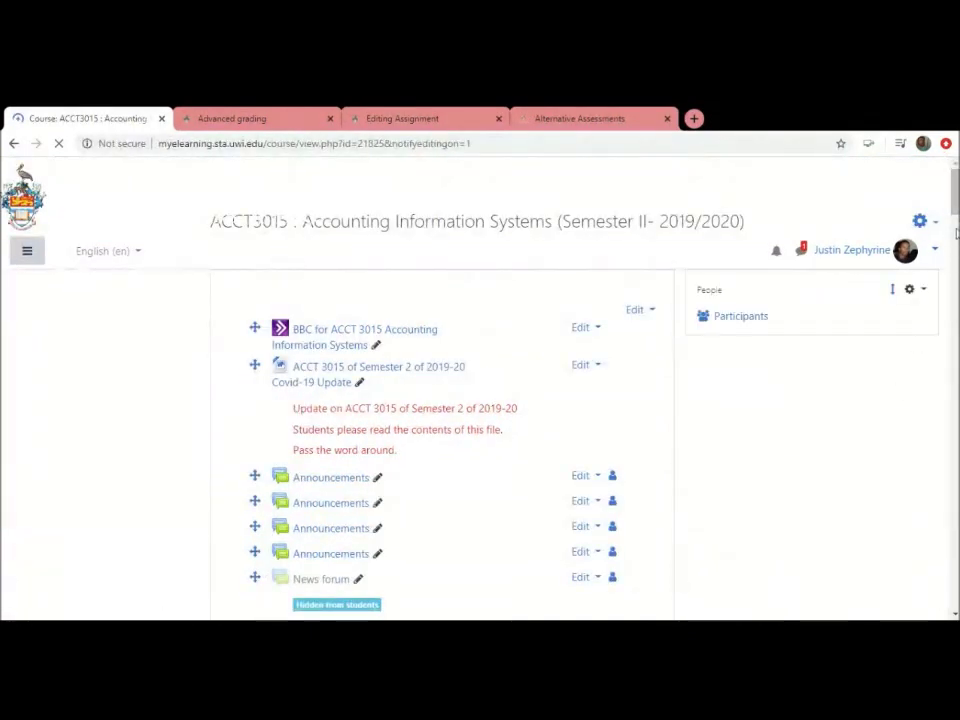
Open the settings of the hidden Test Turnitin assignment in Topic 1 for editing
left_click_drag(956, 178, 956, 262)
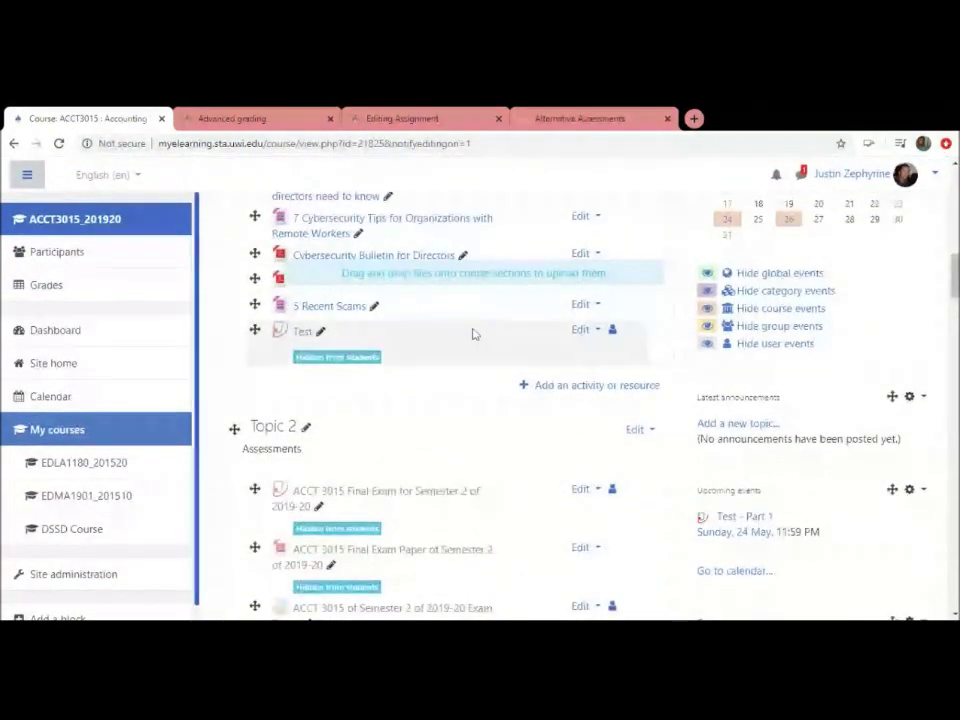
left_click(580, 330)
left_click(551, 356)
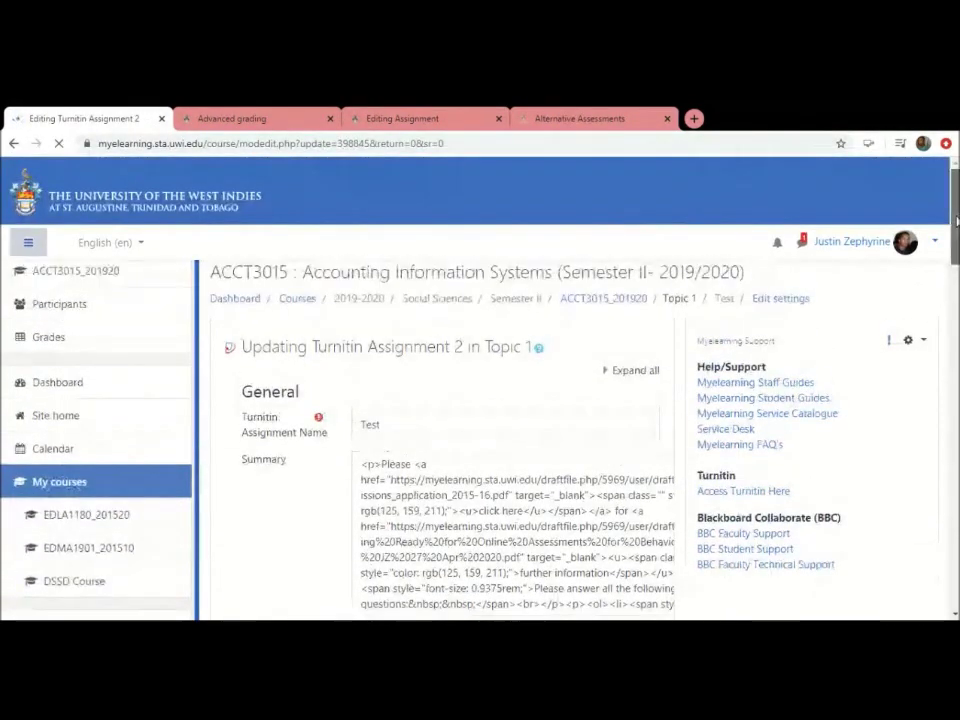
Expand the Originality Report Options and examine the source checks, exclusion settings and the small-match threshold and its unit
left_click_drag(956, 229, 955, 484)
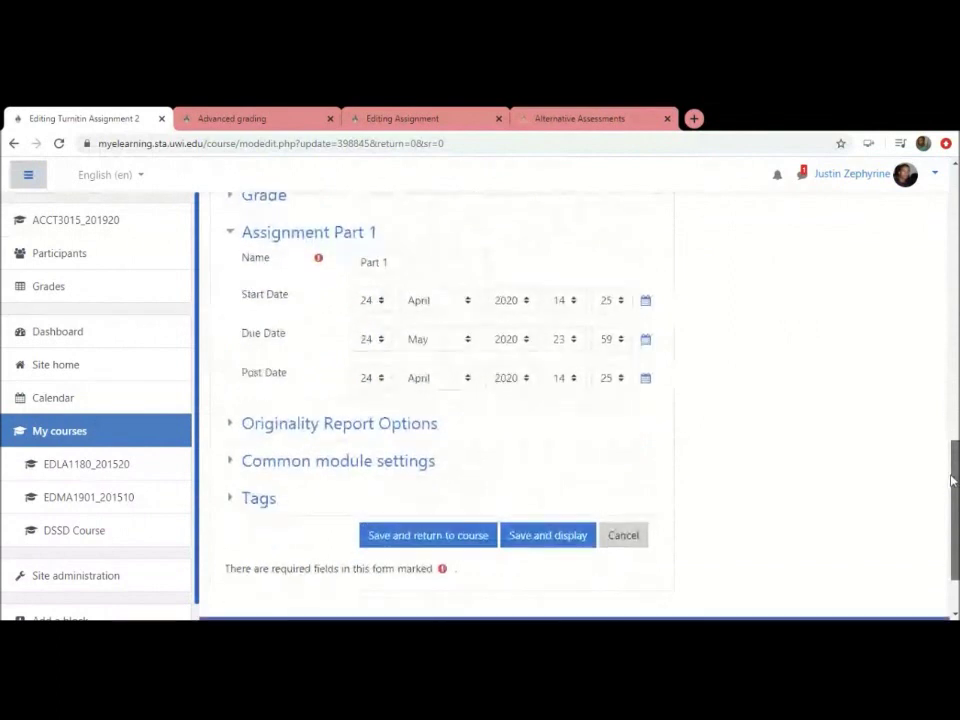
left_click(416, 435)
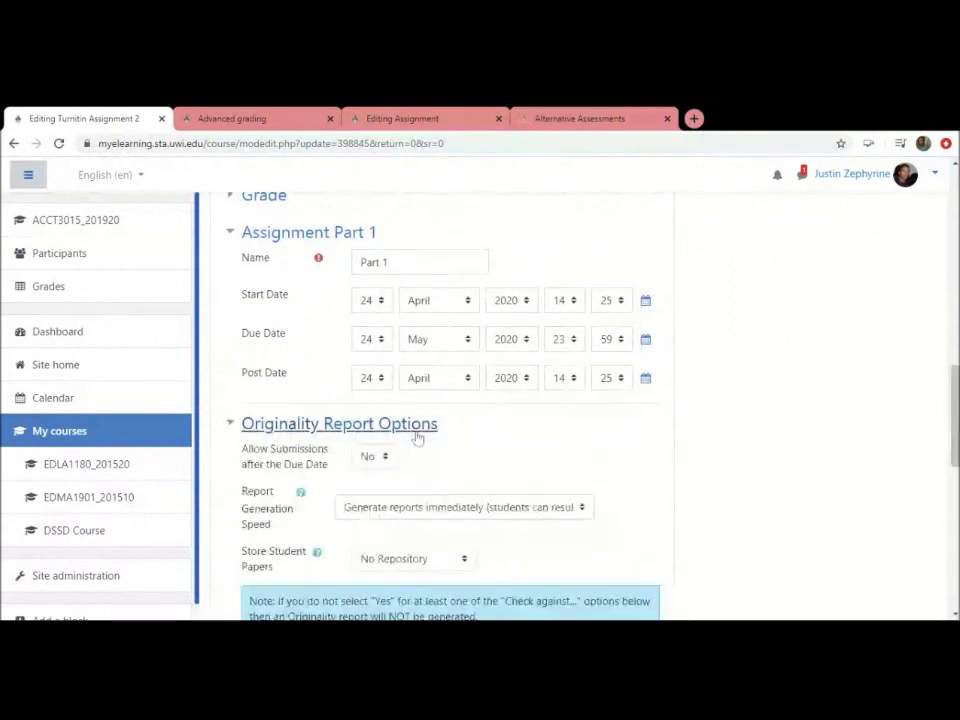
scroll(910, 425, "down", 5)
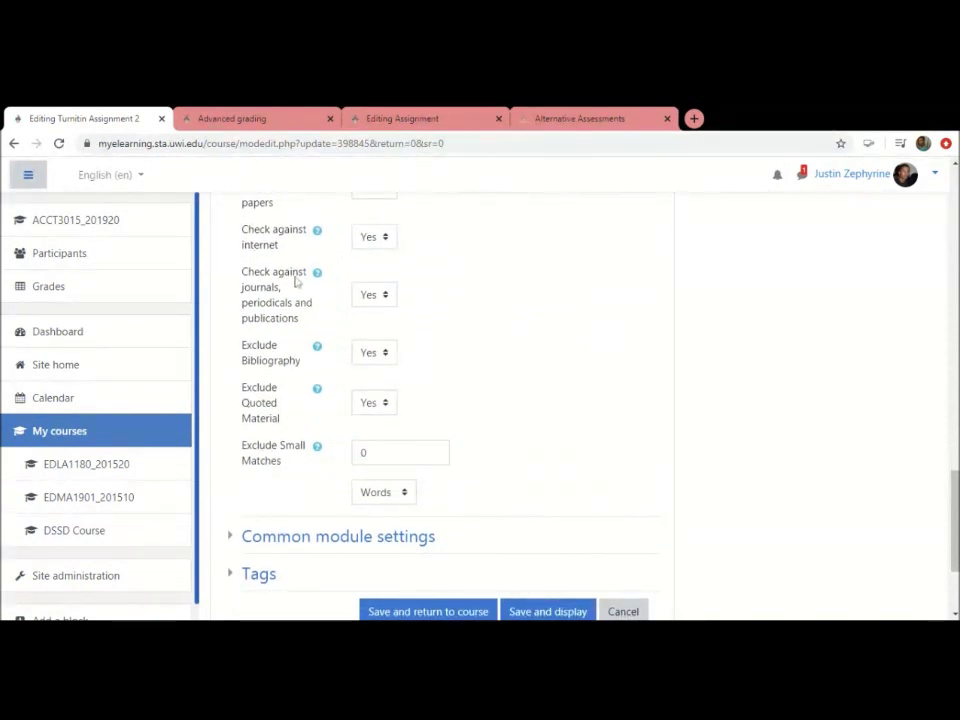
scroll(295, 283, "up", 1)
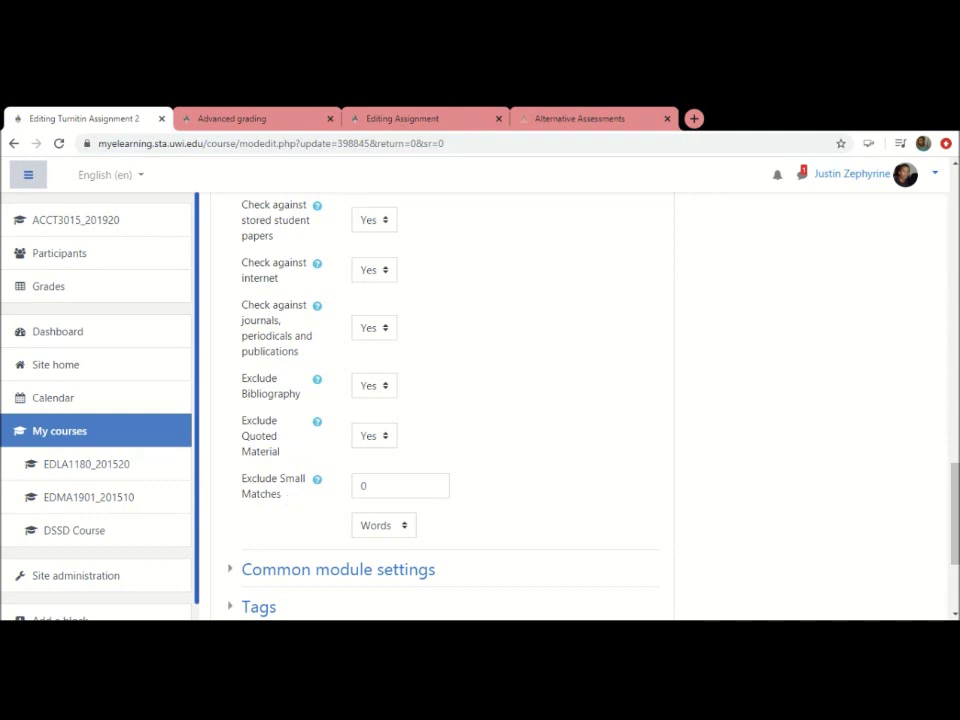
left_click(370, 486)
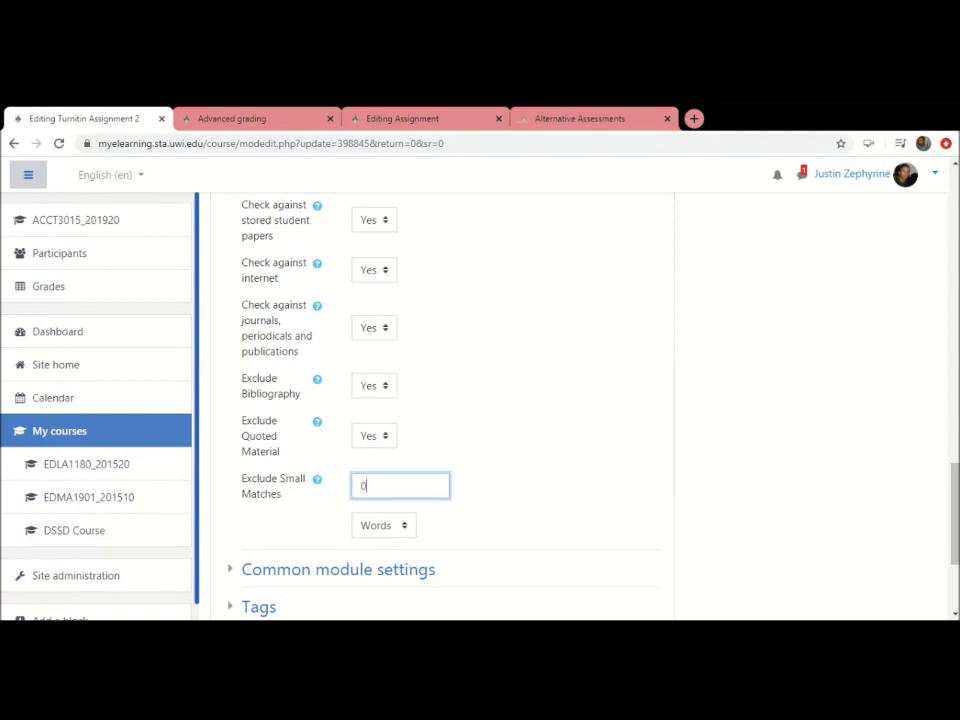
left_click(497, 499)
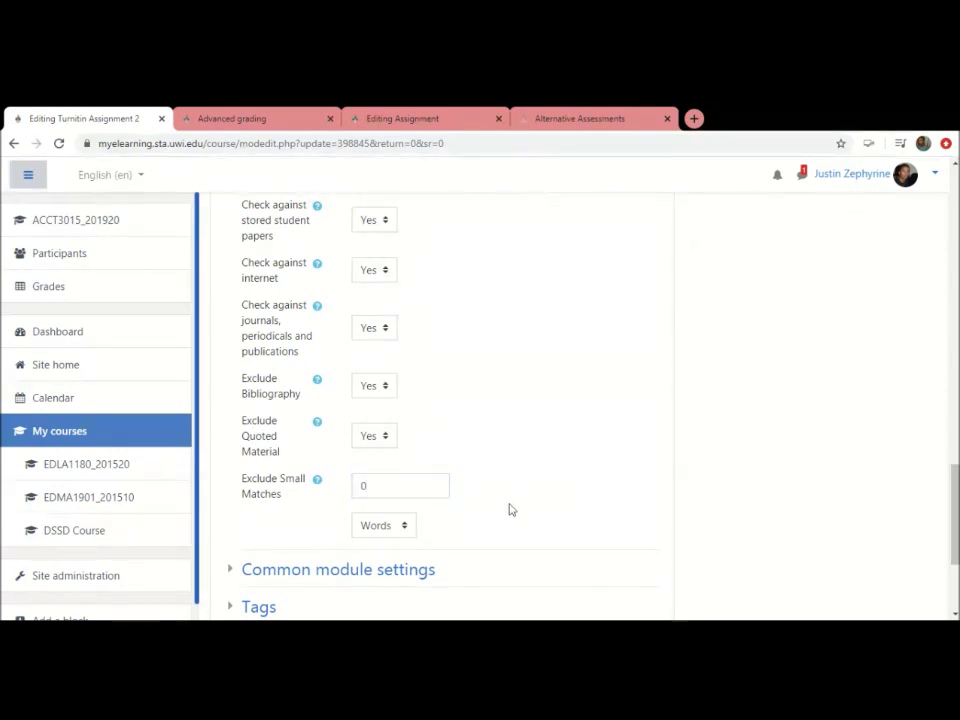
scroll(508, 508, "down", 1)
left_click(404, 461)
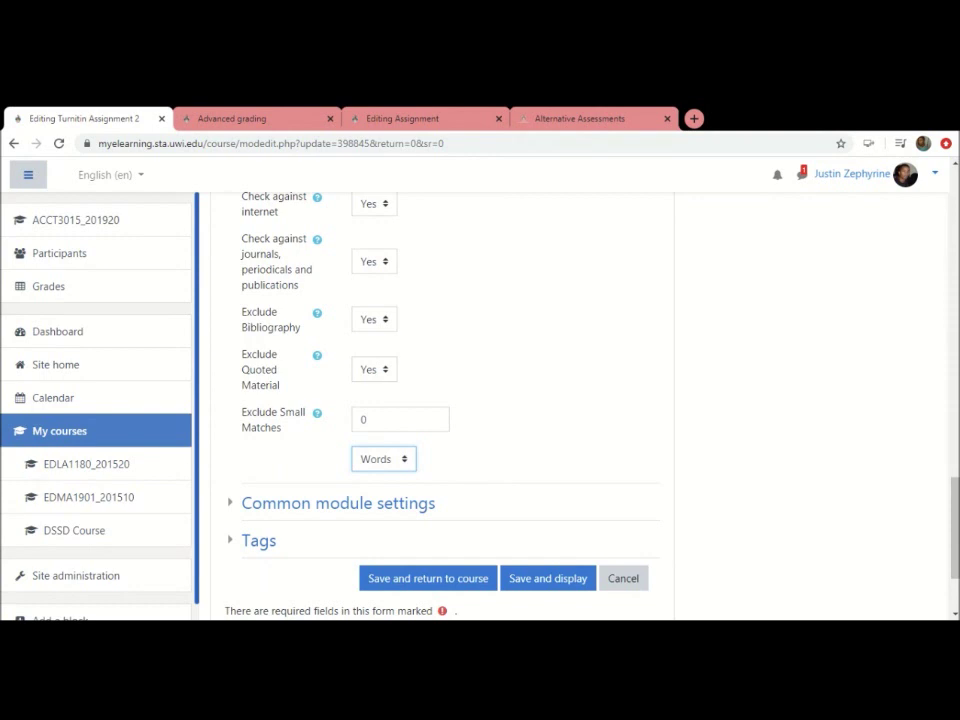
left_click(497, 447)
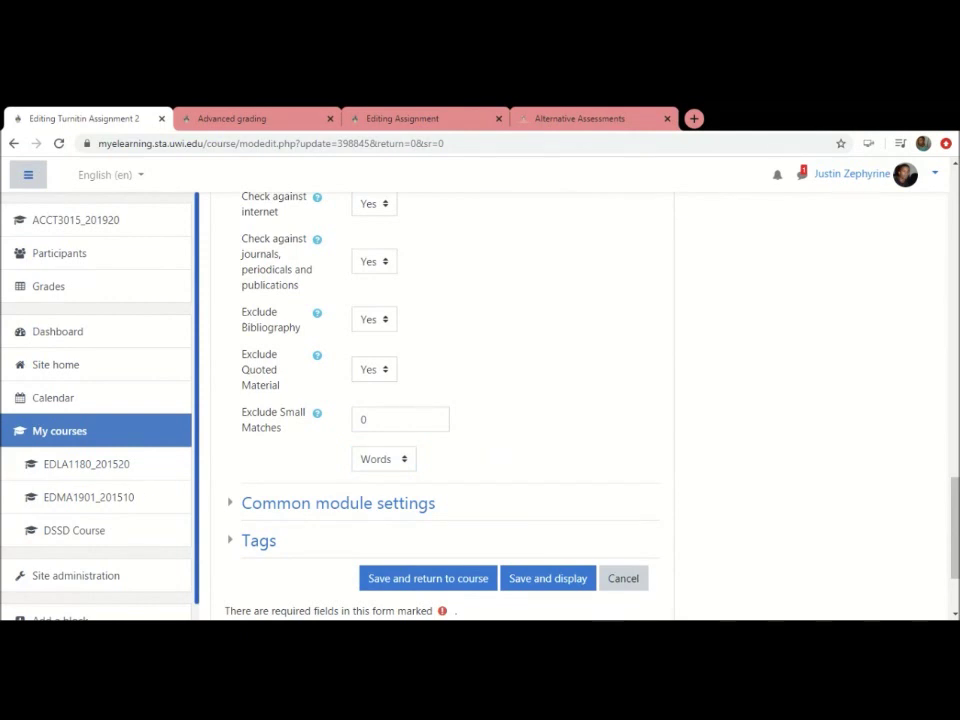
Set Exclude Small Matches to 6 words and save the assignment, returning to the course
left_click(430, 420)
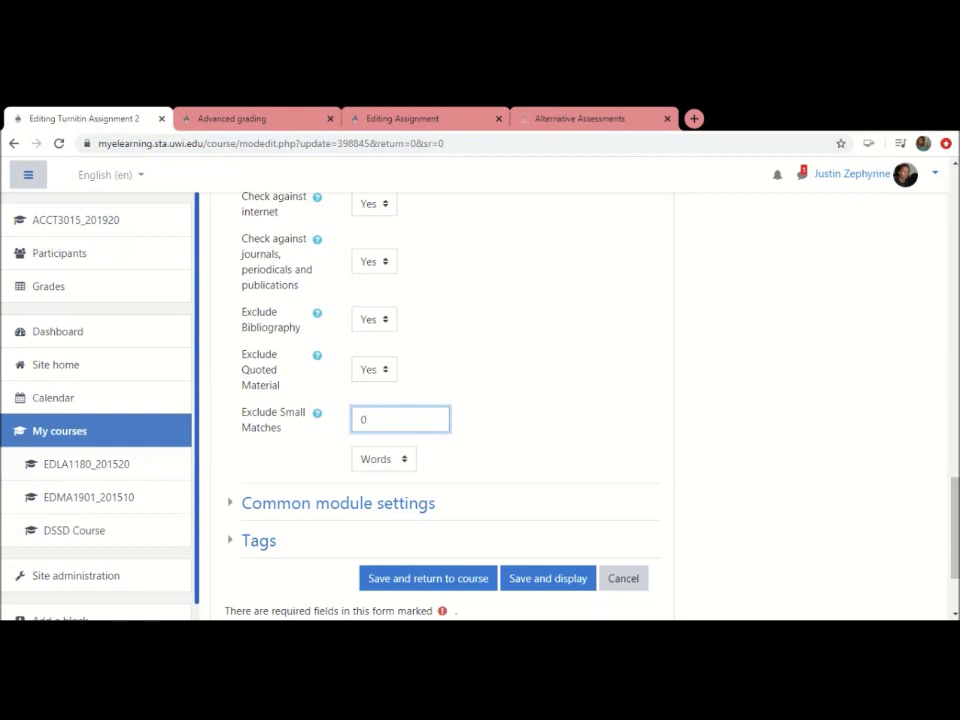
key("BackSpace")
type("6")
left_click(698, 423)
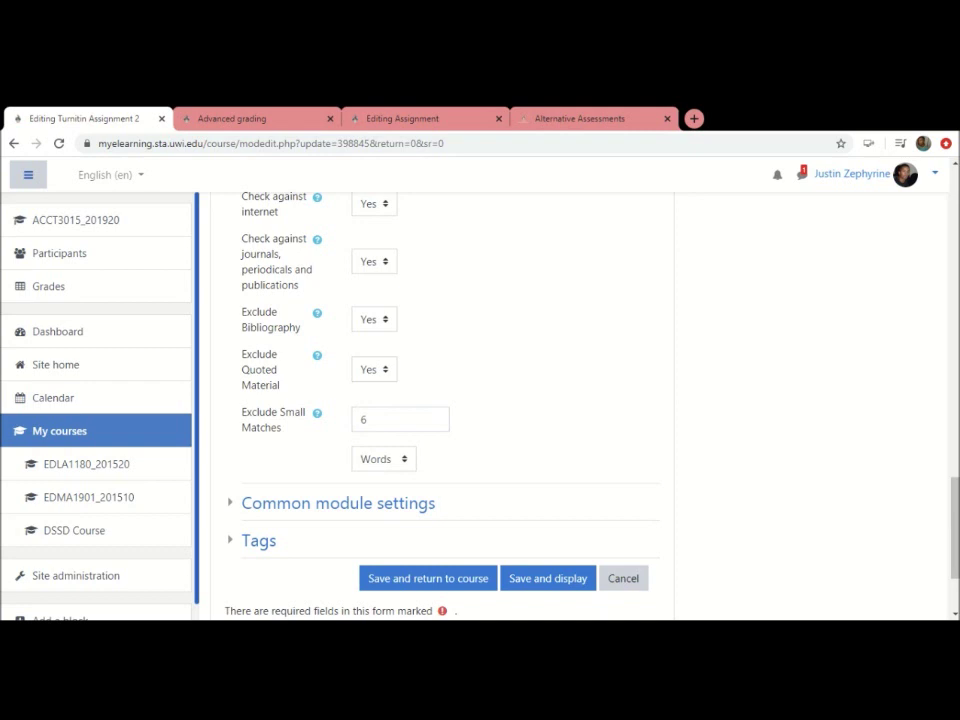
scroll(613, 446, "down", 3)
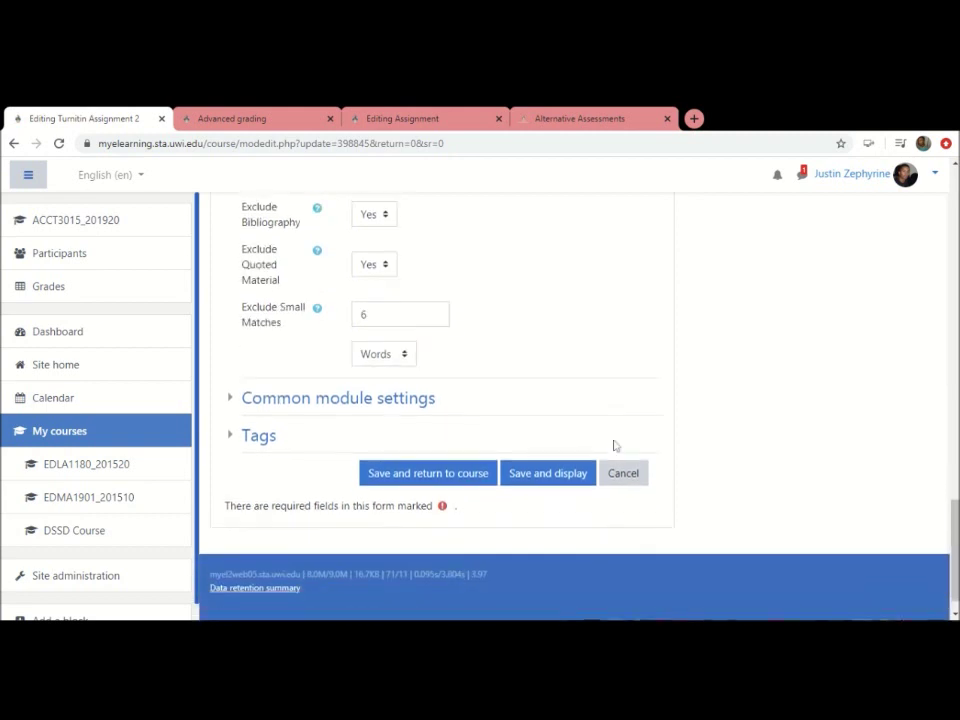
left_click(420, 450)
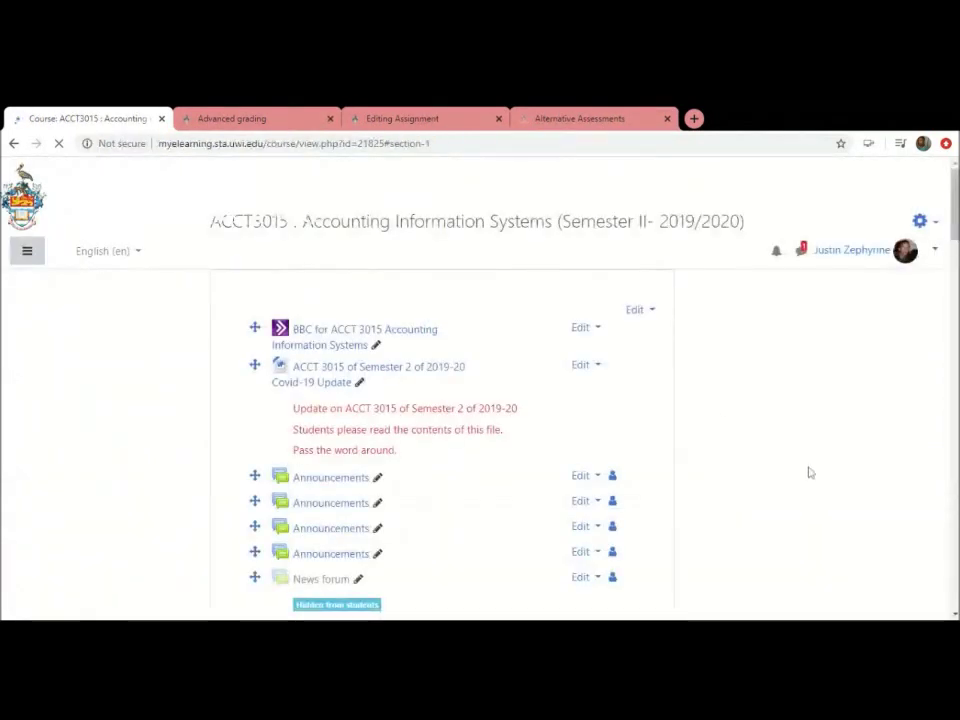
Open the Test Turnitin assignment listed in Topic 1 of the course page
scroll(810, 472, "down", 3)
scroll(810, 472, "down", 2)
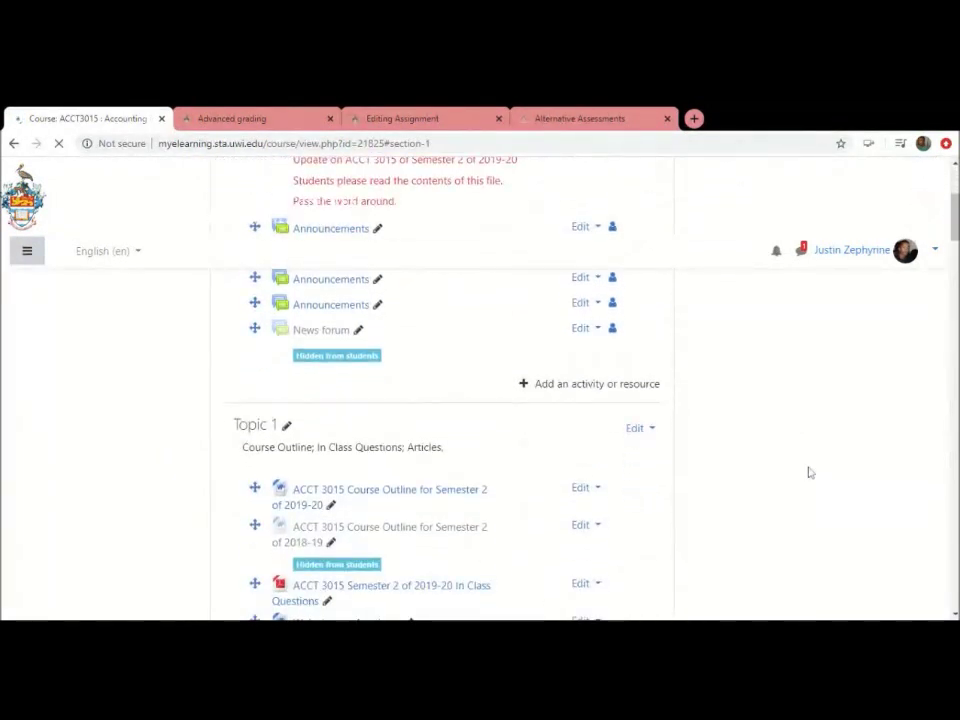
scroll(810, 472, "down", 5)
scroll(810, 472, "up", 2)
scroll(810, 472, "down", 6)
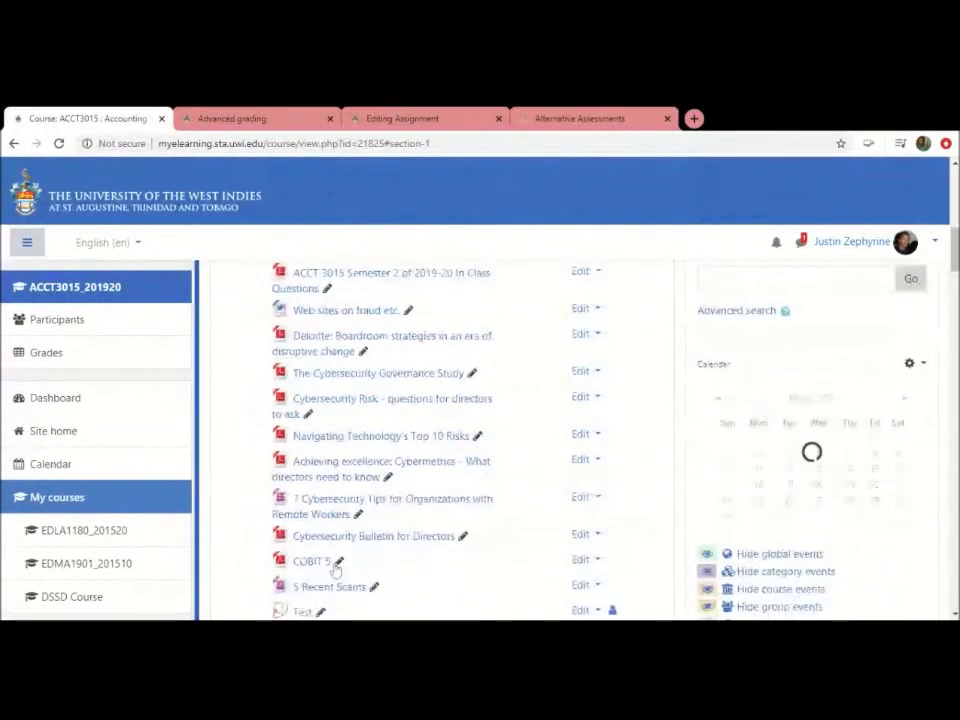
scroll(336, 568, "down", 1)
scroll(303, 510, "up", 2)
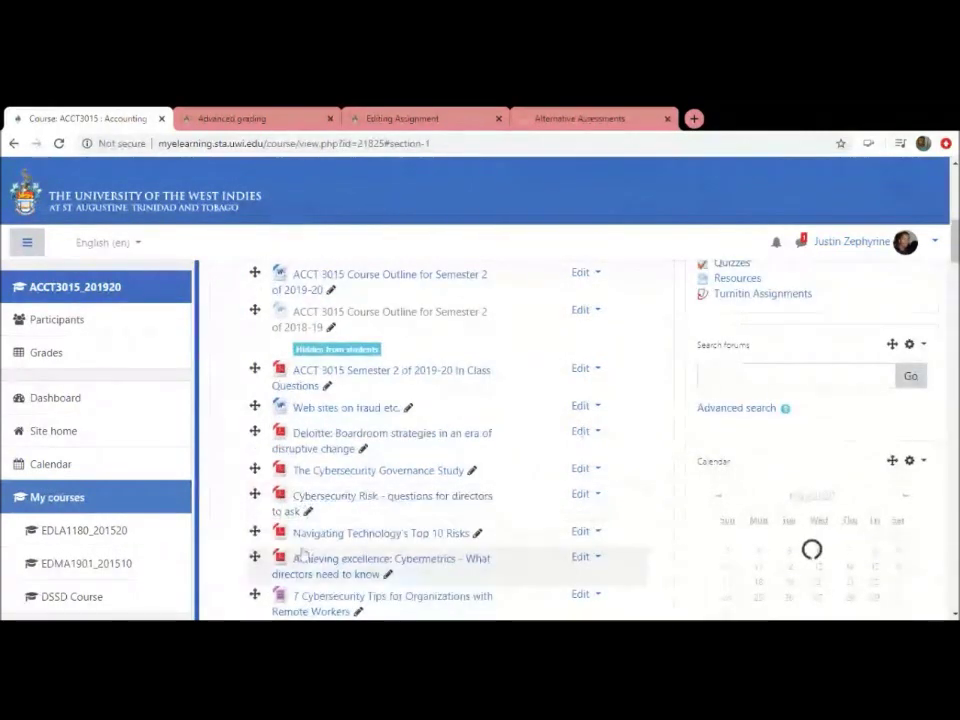
scroll(300, 553, "down", 2)
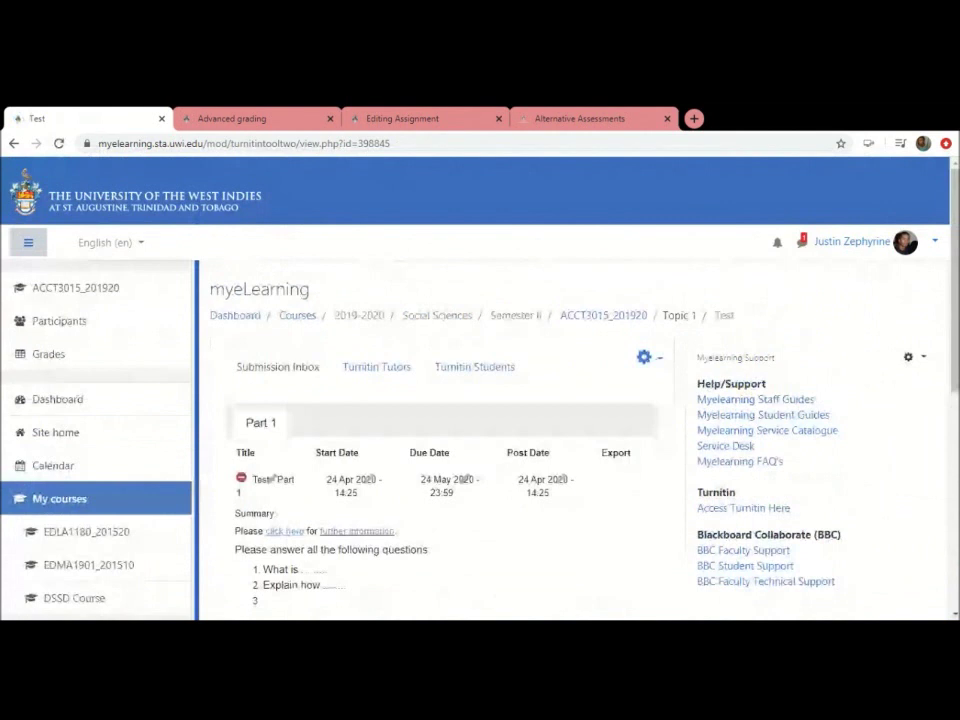
View the admissions application PDF linked as "click here" in the assignment summary, and close it again
scroll(420, 506, "down", 1)
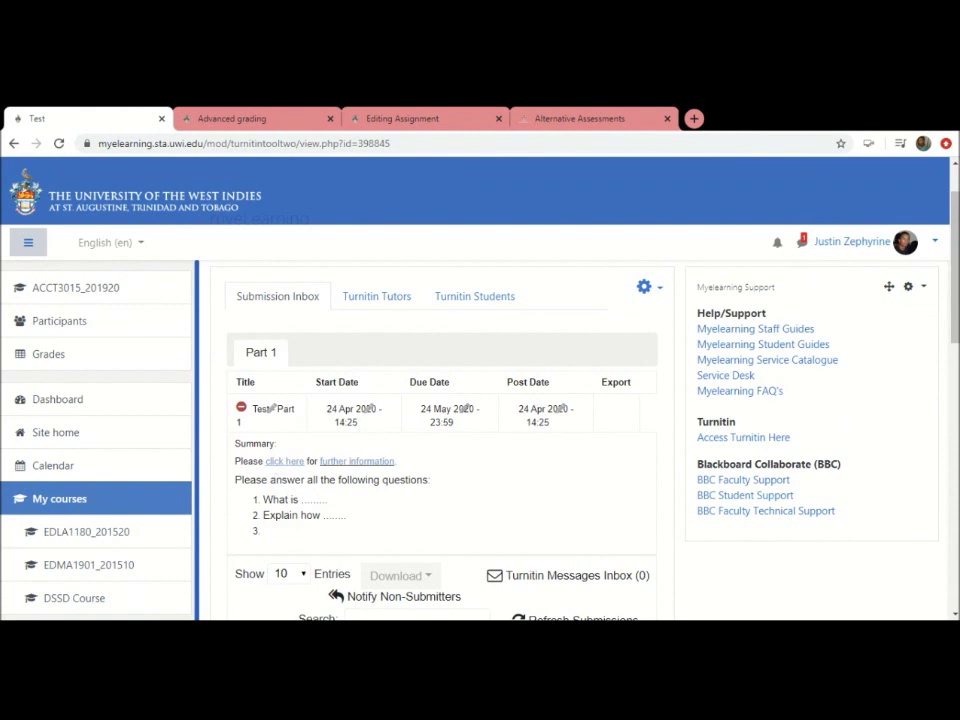
left_click(286, 464)
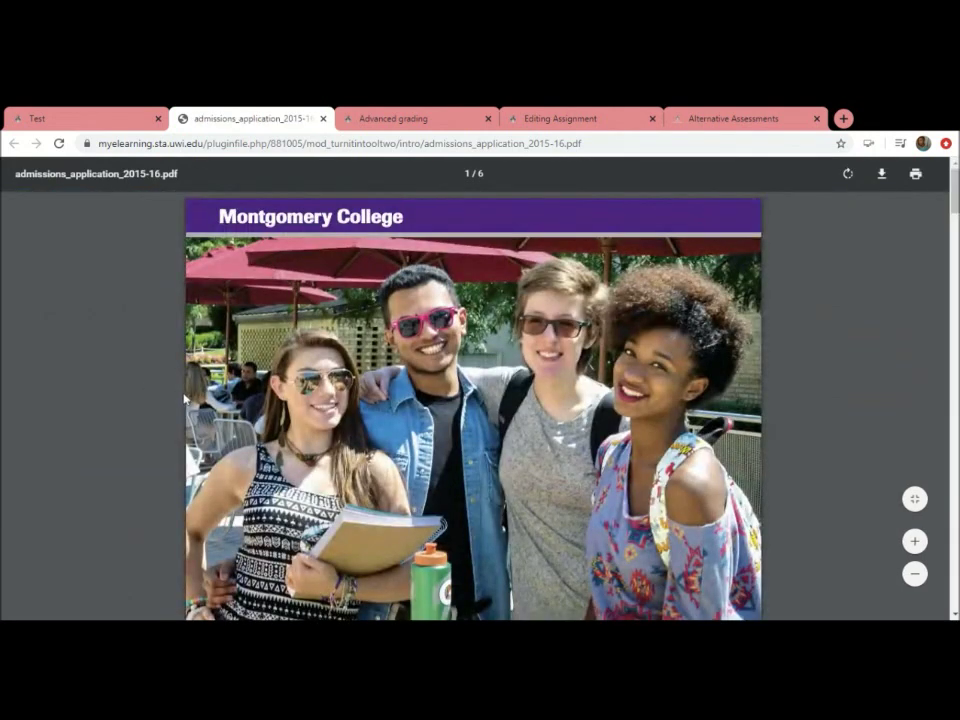
left_click(322, 119)
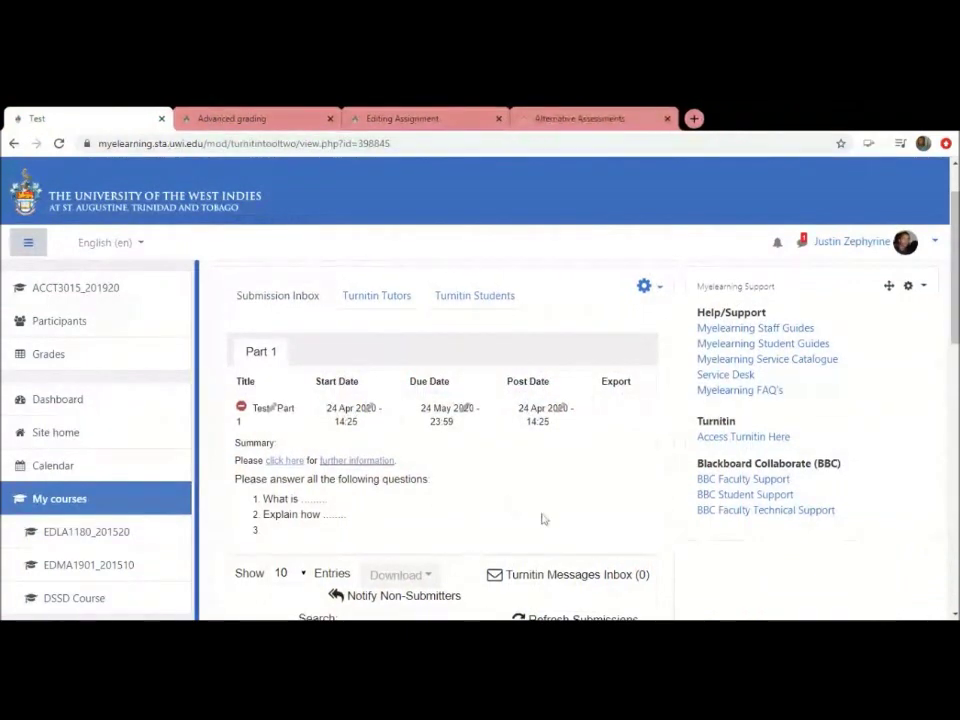
Examine the Test assignment's student submission list, its summary and the Turnitin Messages Inbox
scroll(541, 519, "down", 2)
scroll(541, 519, "down", 3)
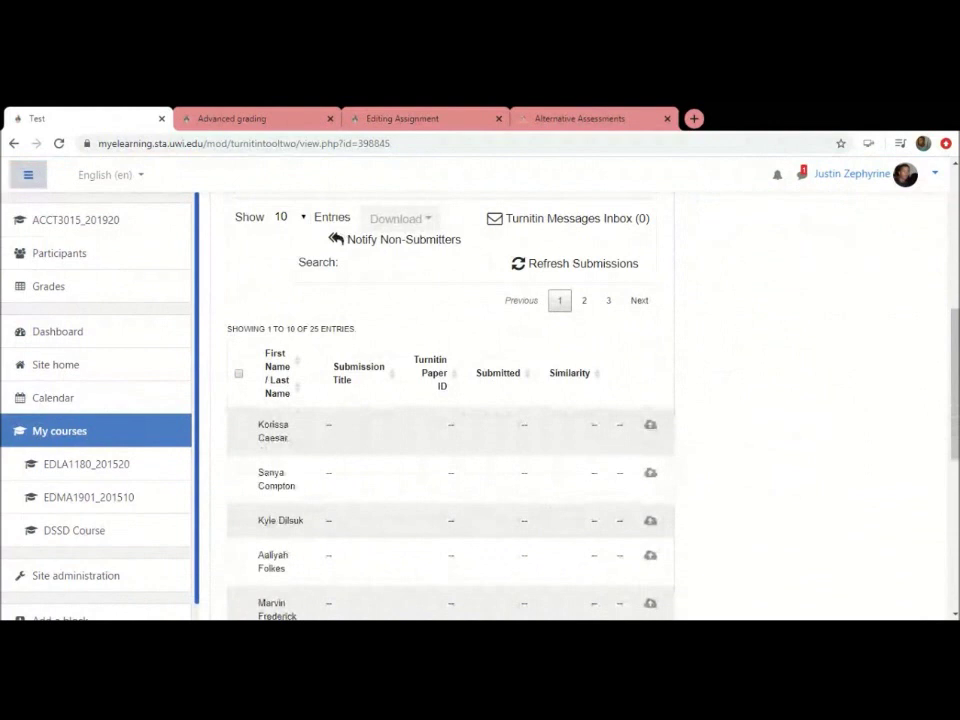
scroll(541, 519, "down", 1)
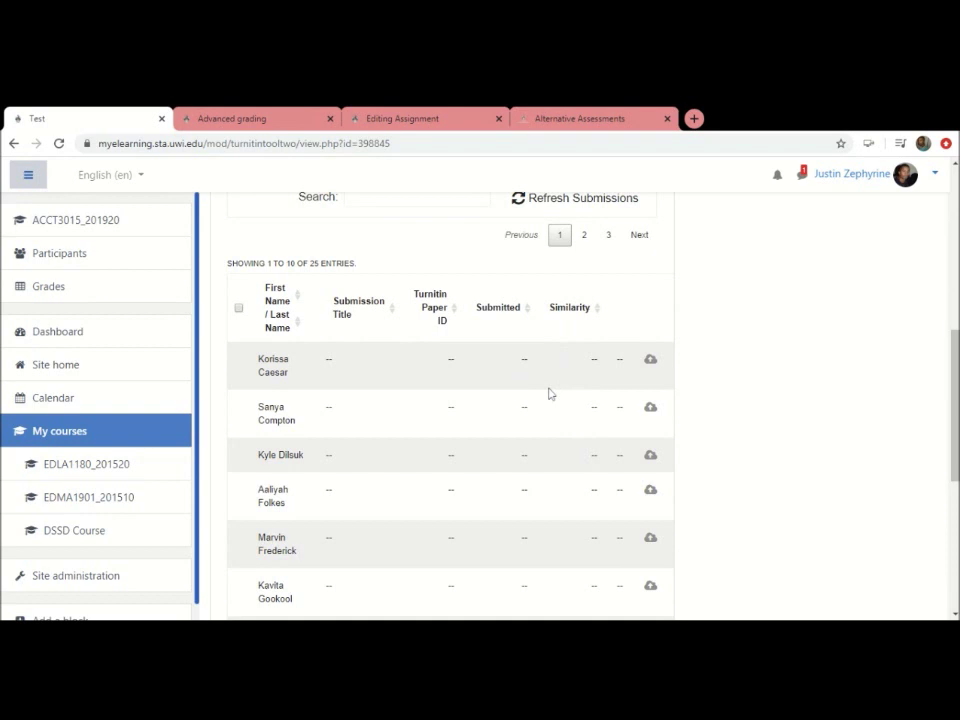
scroll(548, 394, "down", 1)
scroll(548, 394, "up", 5)
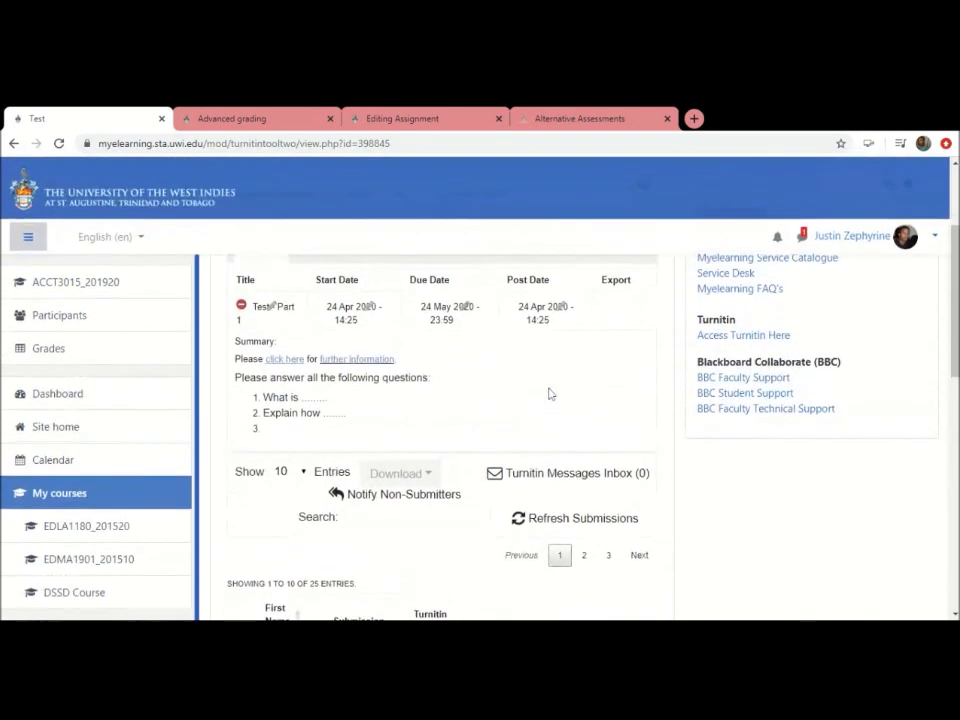
scroll(548, 394, "down", 1)
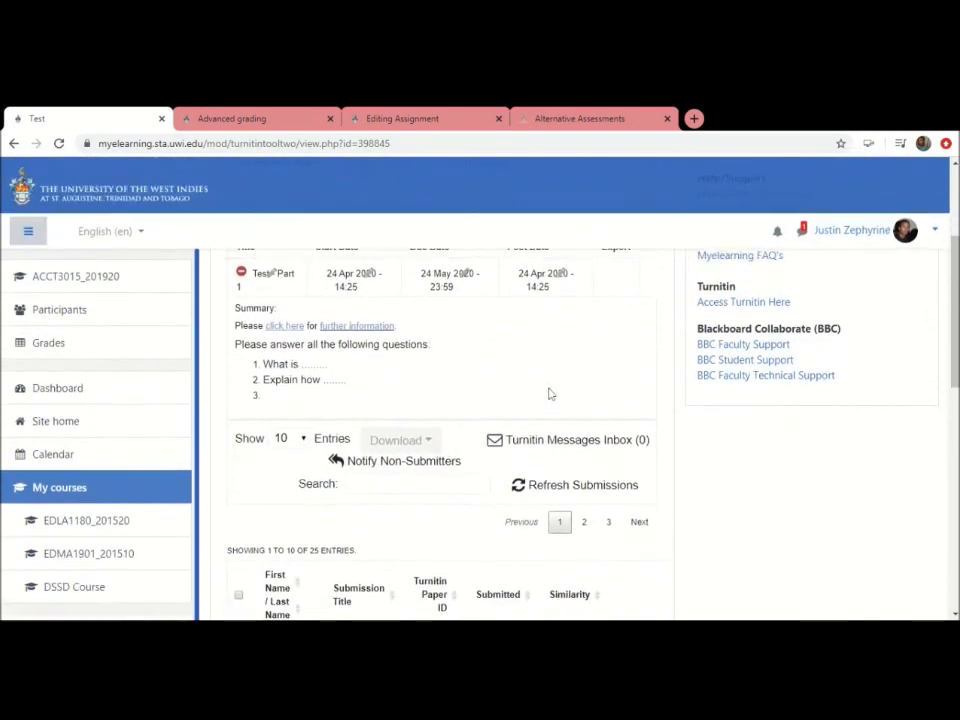
left_click(615, 443)
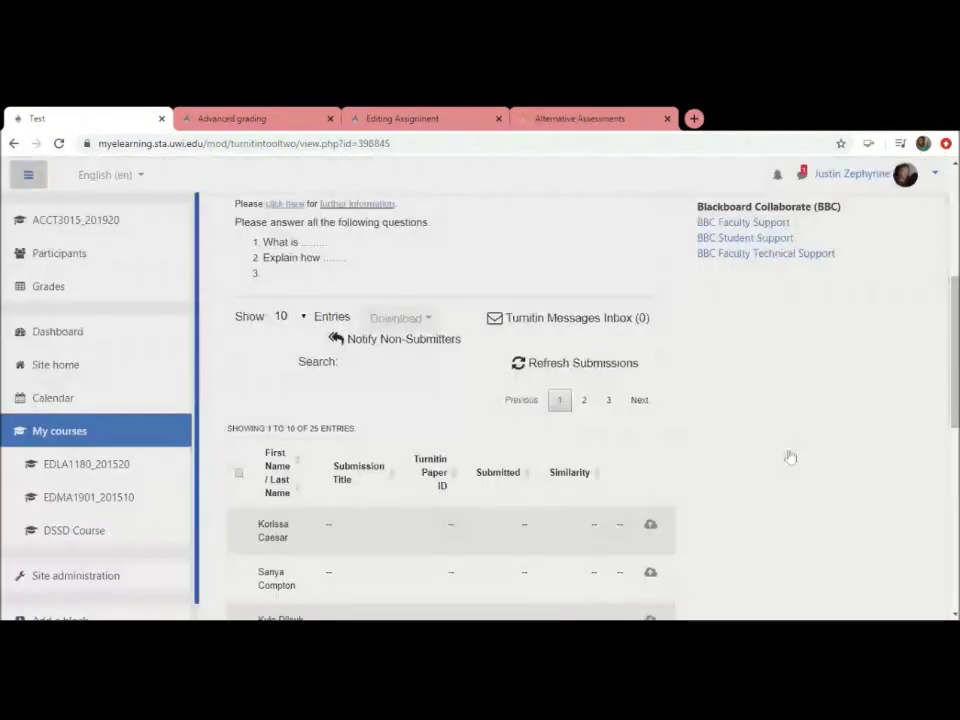
scroll(790, 457, "up", 2)
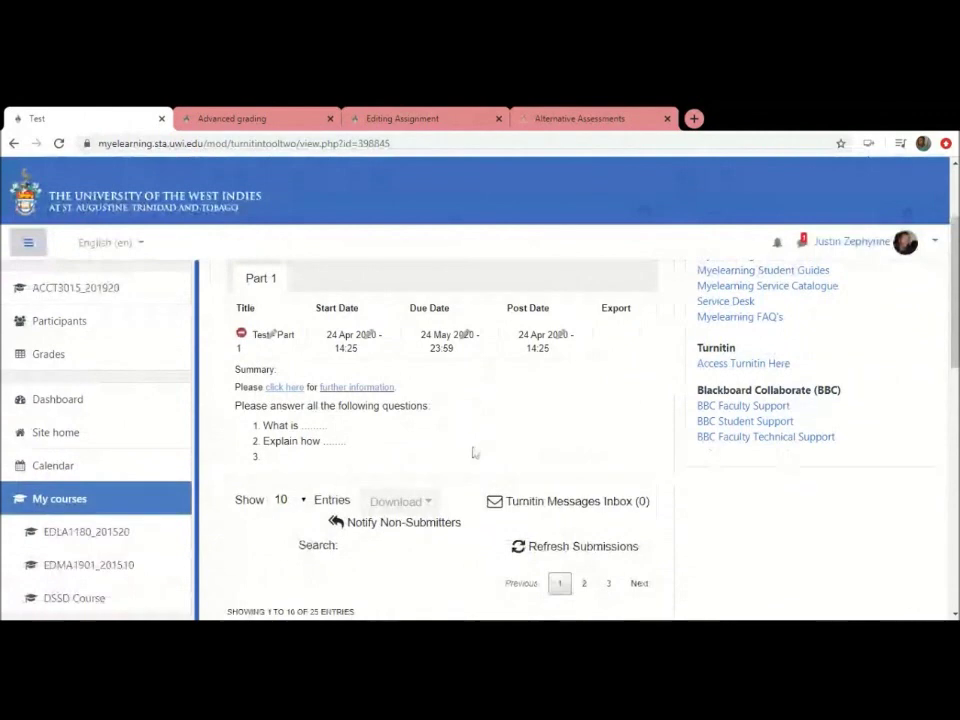
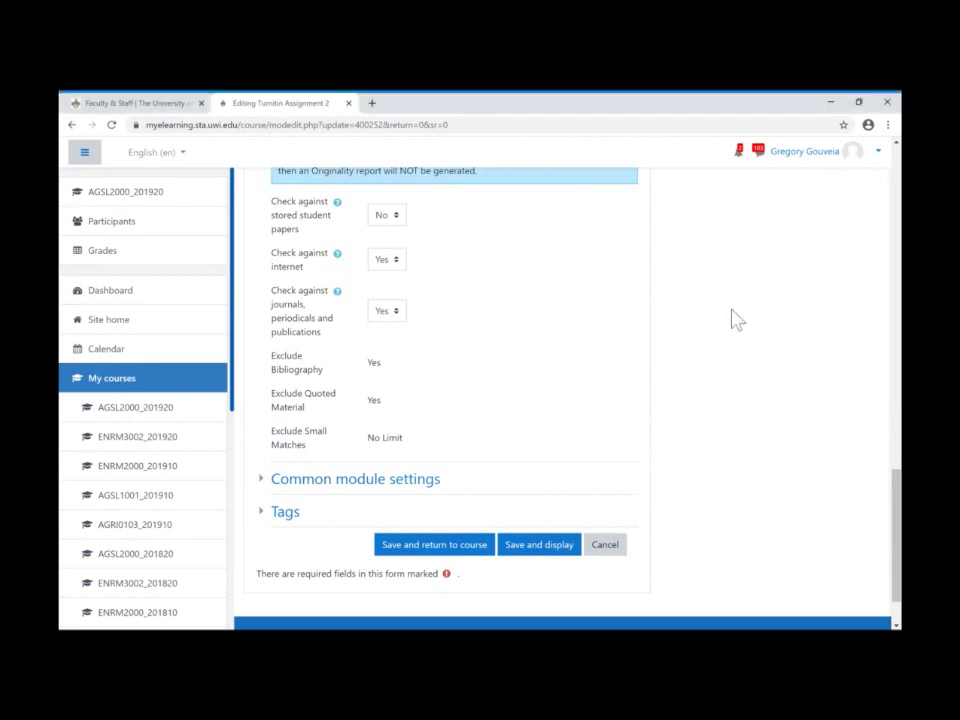
Open the Project Submission Portal assignment in the AGSL2000_201920 course
left_click_drag(896, 500, 890, 248)
left_click(137, 416)
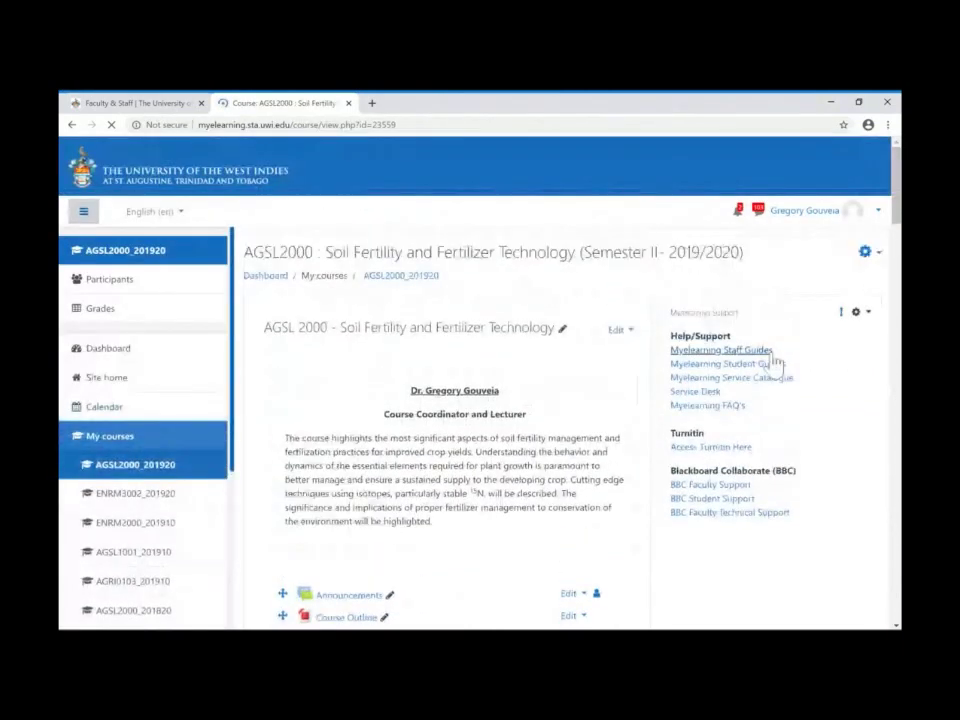
left_click_drag(897, 192, 897, 292)
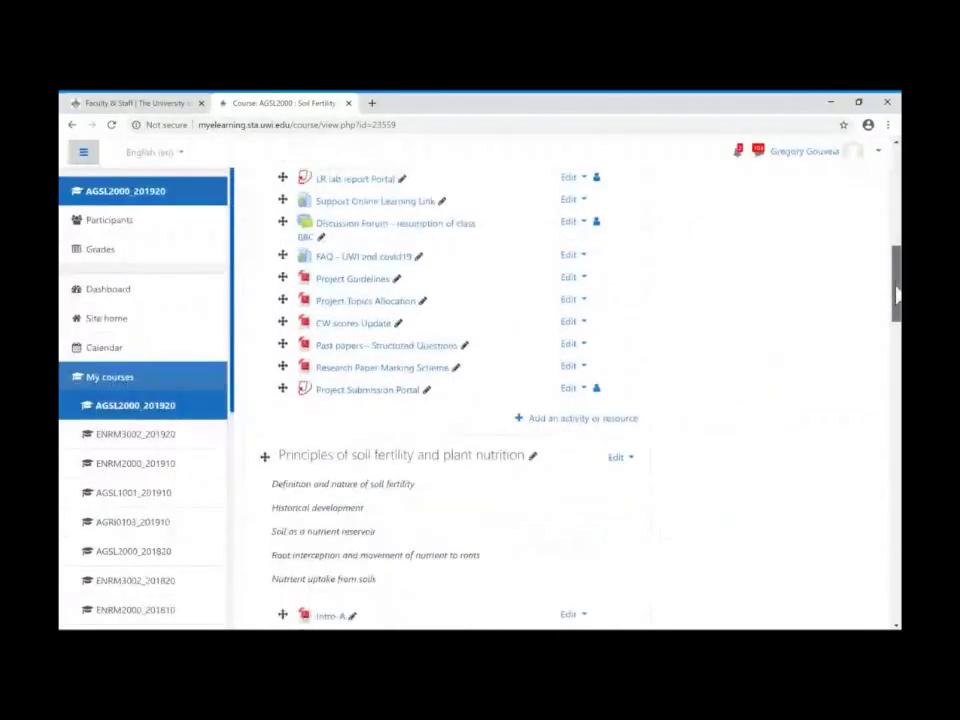
left_click(364, 390)
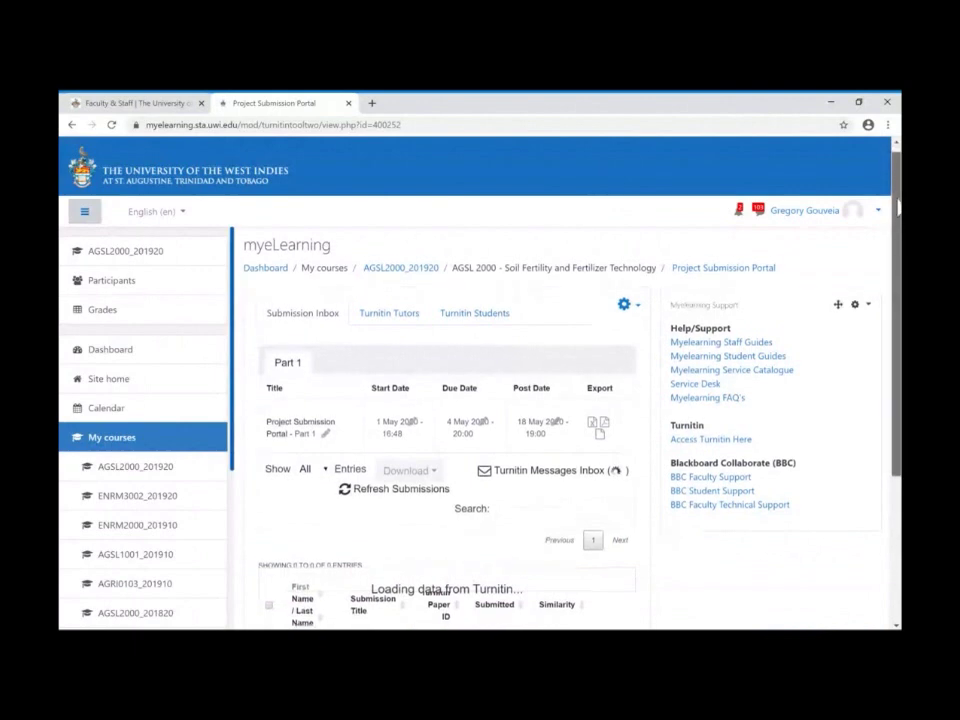
Examine the Project Submission Portal's student submission list with its submission titles, dates and similarity scores
scroll(897, 256, "down", 2)
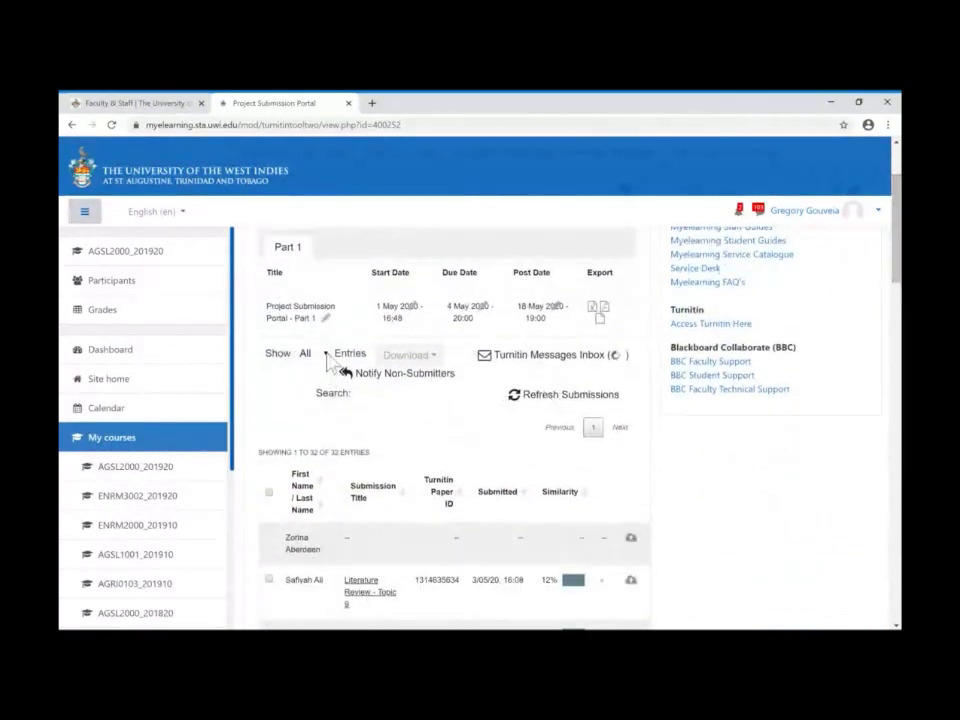
scroll(897, 270, "down", 3)
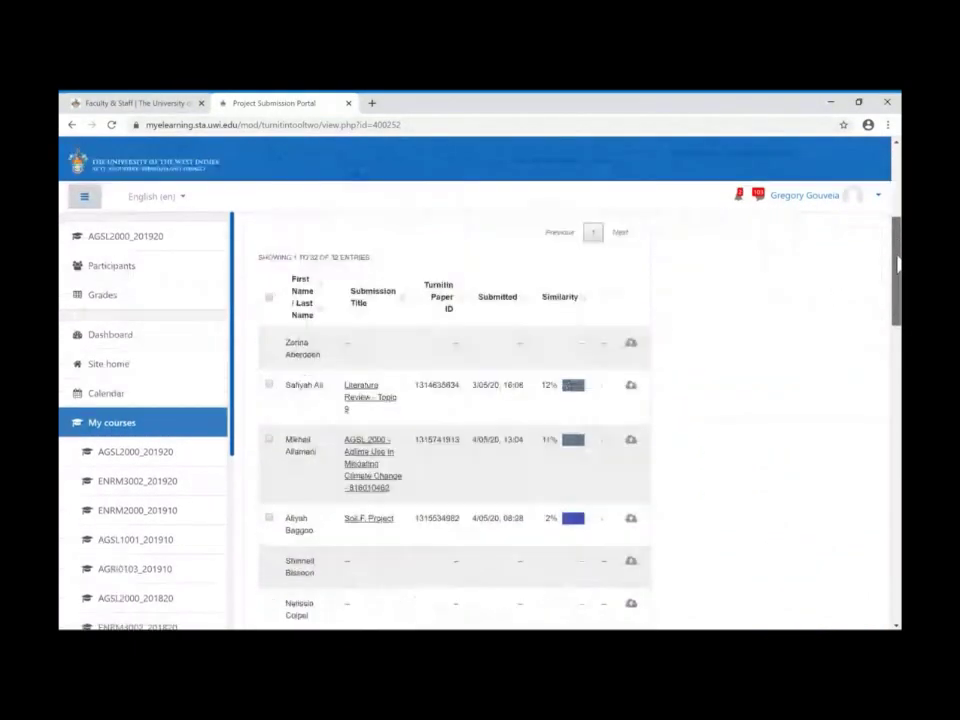
scroll(897, 275, "down", 1)
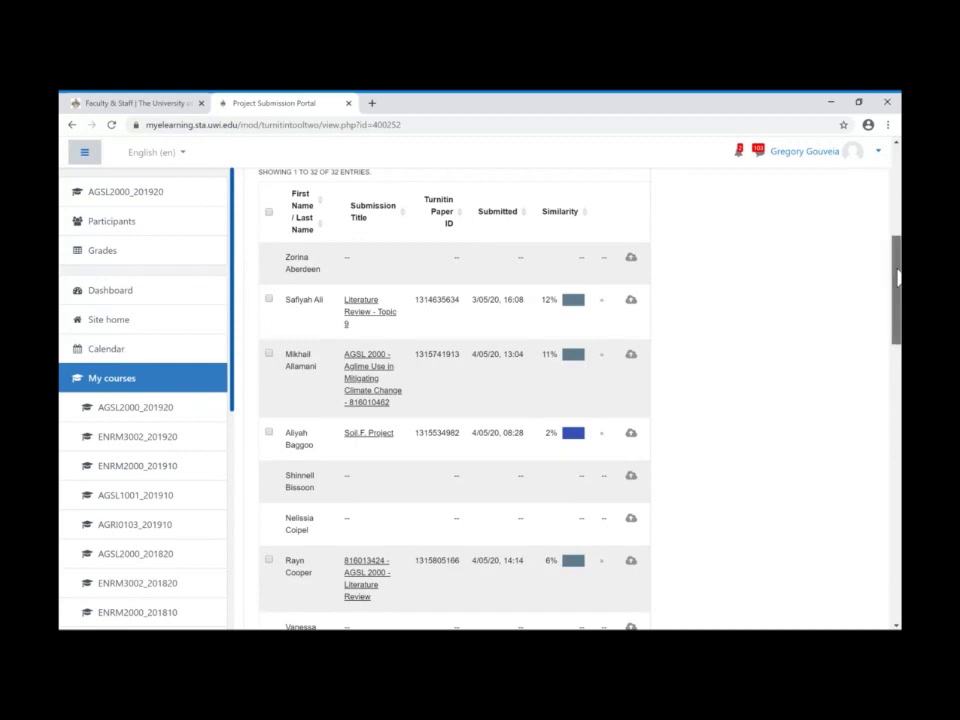
scroll(455, 400, "down", 5)
scroll(455, 400, "down", 1)
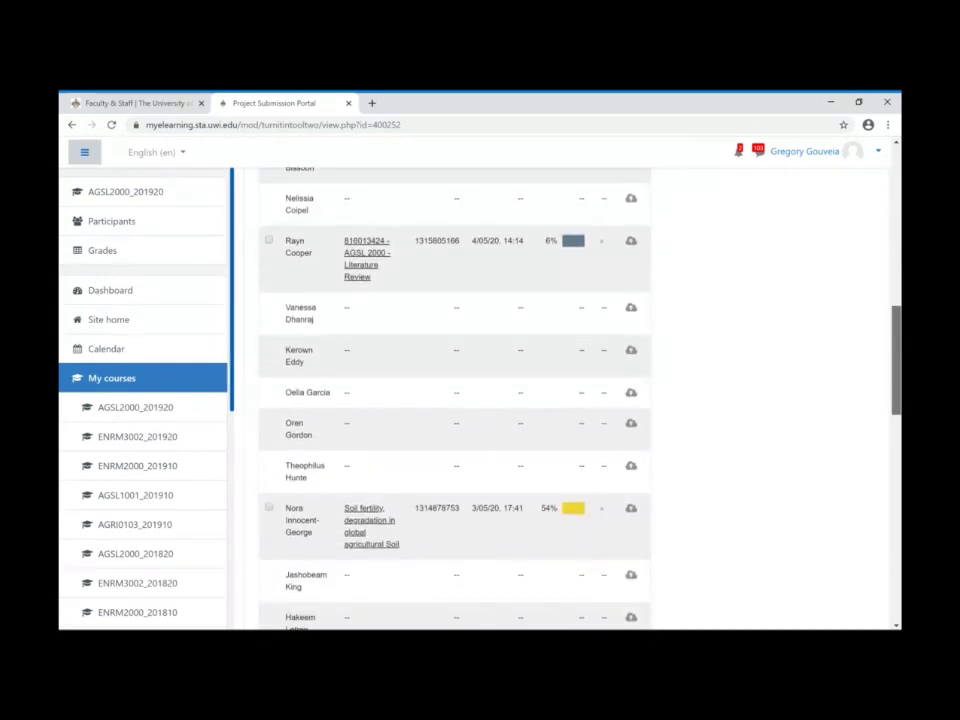
scroll(455, 400, "up", 3)
scroll(898, 295, "up", 1)
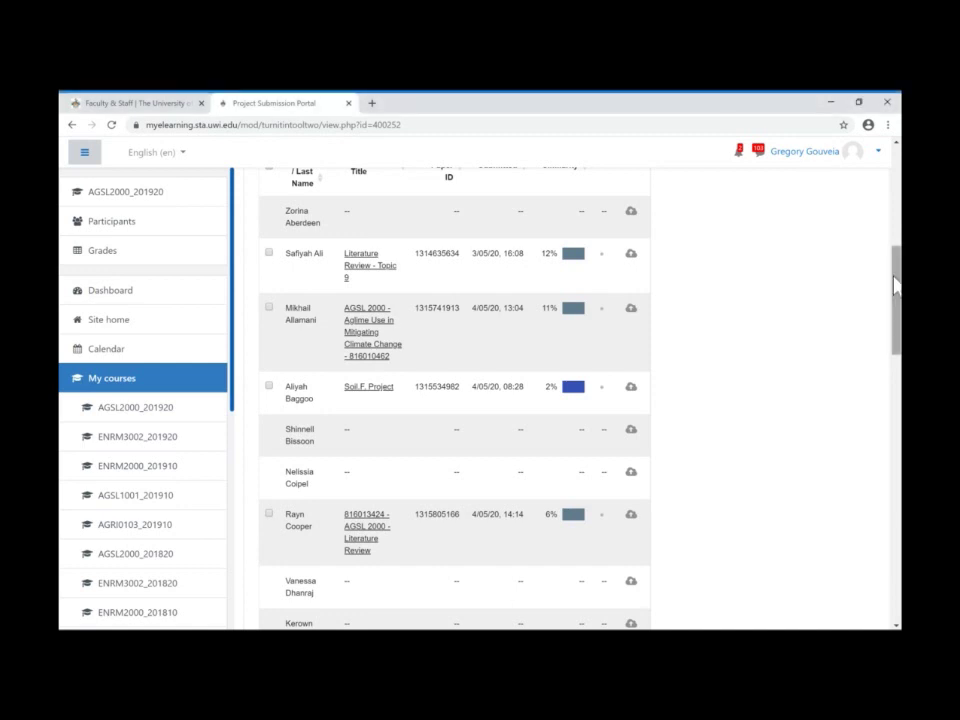
left_click_drag(897, 287, 898, 365)
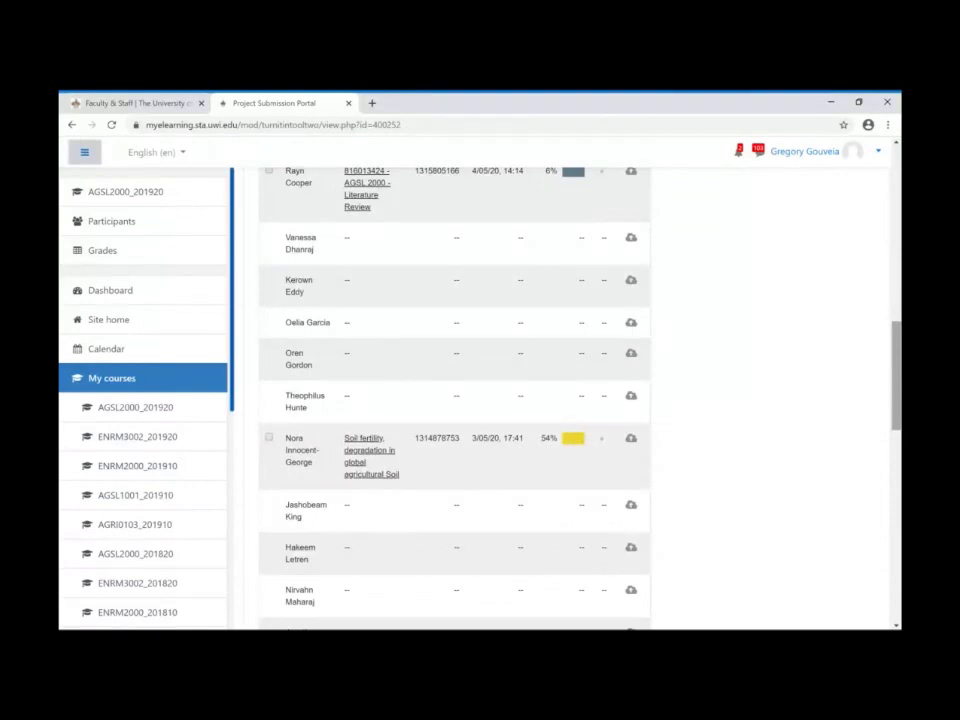
mouse_move(896, 360)
left_mouse_down()
mouse_move(898, 388)
mouse_move(898, 348)
left_mouse_up()
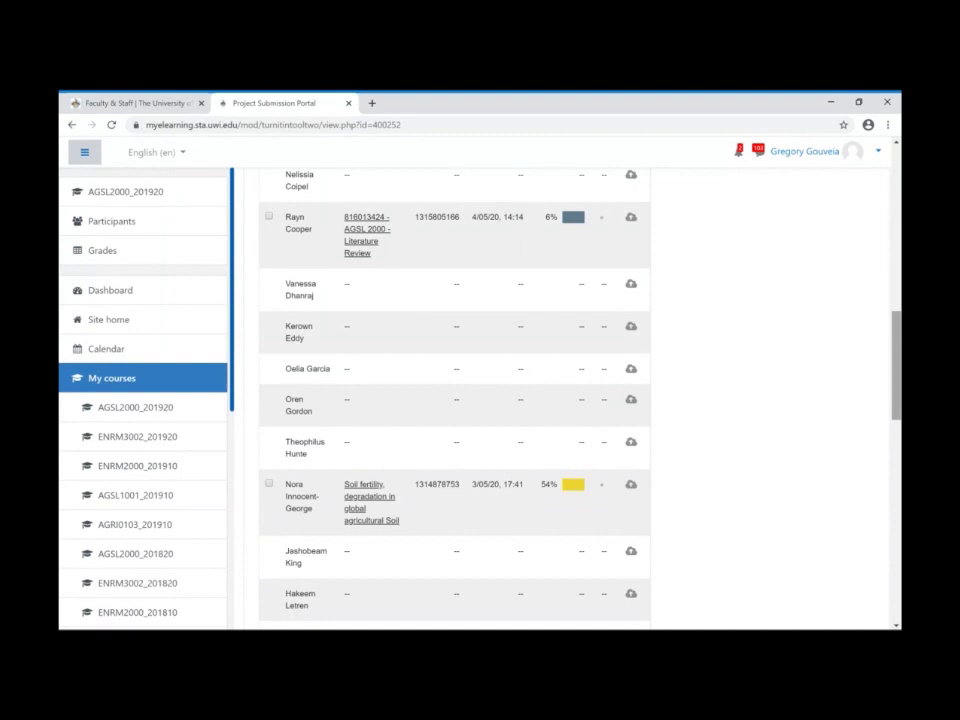
left_click_drag(896, 357, 896, 336)
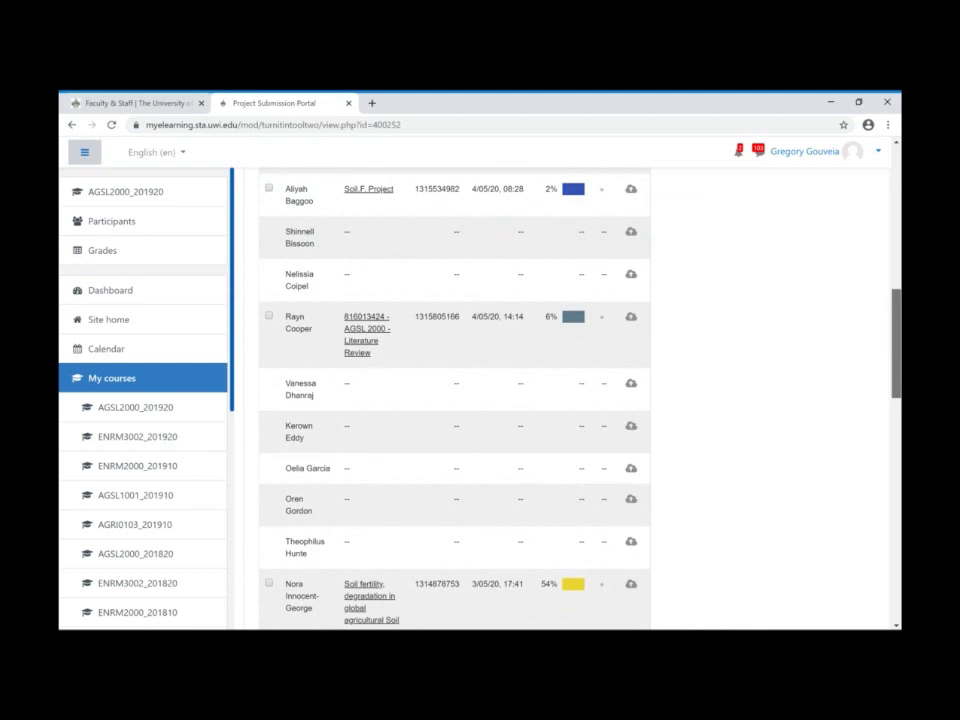
left_click_drag(897, 335, 897, 346)
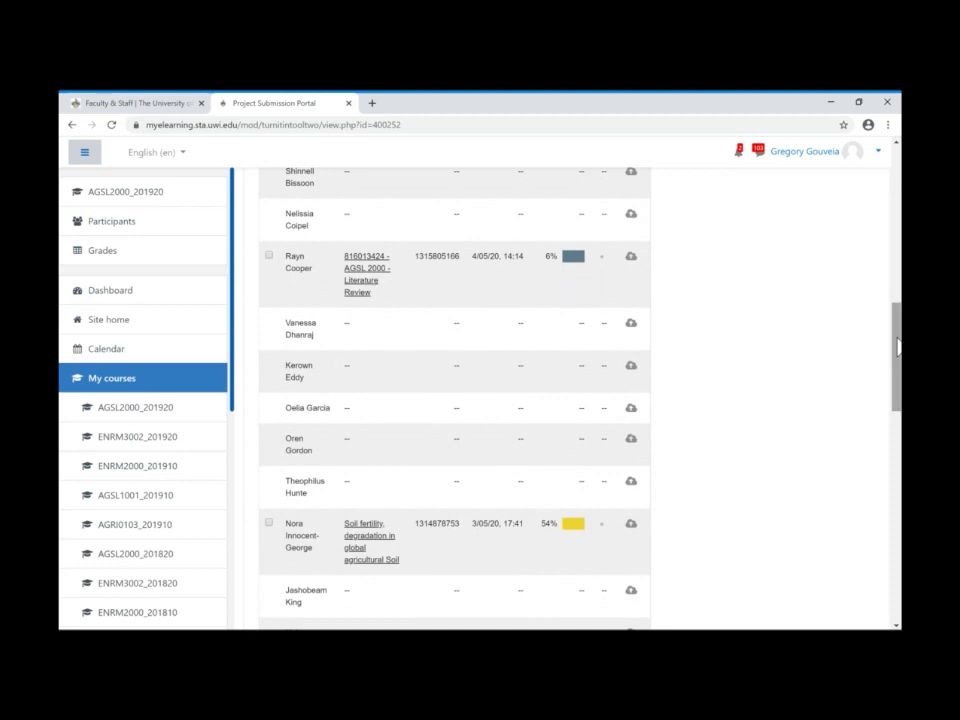
Open the similarity report of the submission titled "Literature Review - Topic 9"
left_click(574, 526)
left_click_drag(896, 321, 884, 262)
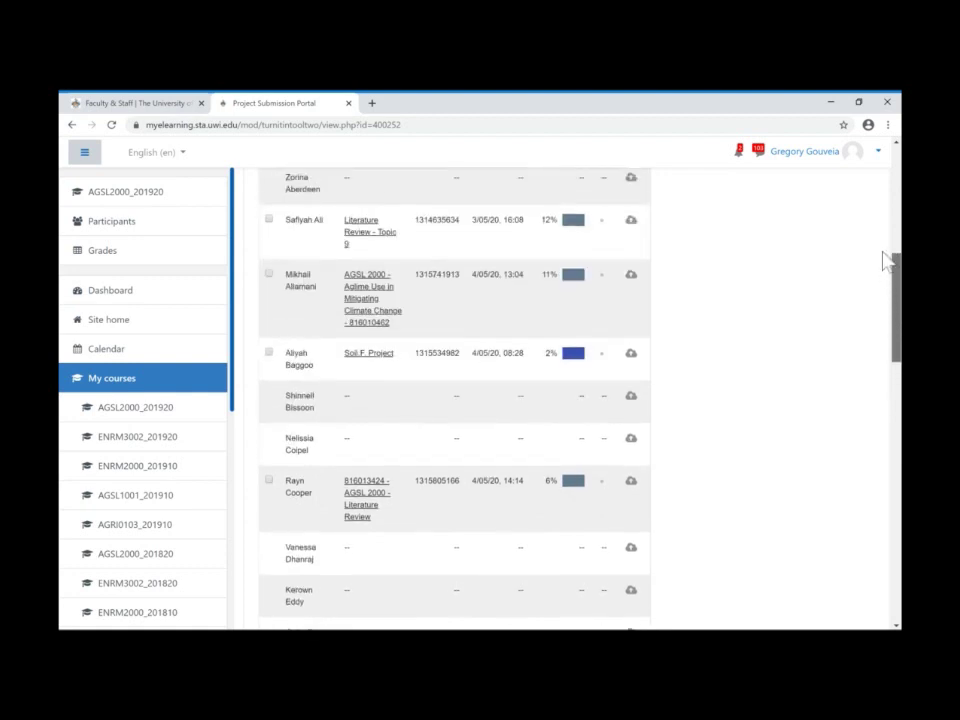
scroll(884, 262, "up", 1)
left_click(573, 294)
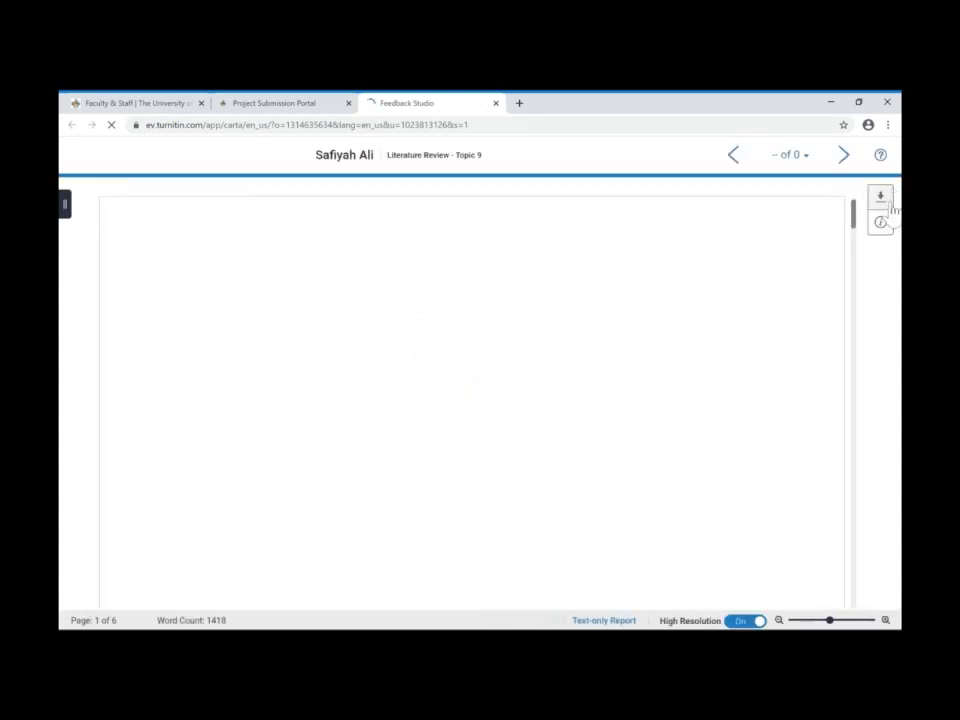
Inspect the matched sources behind highlights 9 and 13 in the paper's Organisations paragraph
scroll(855, 222, "down", 4)
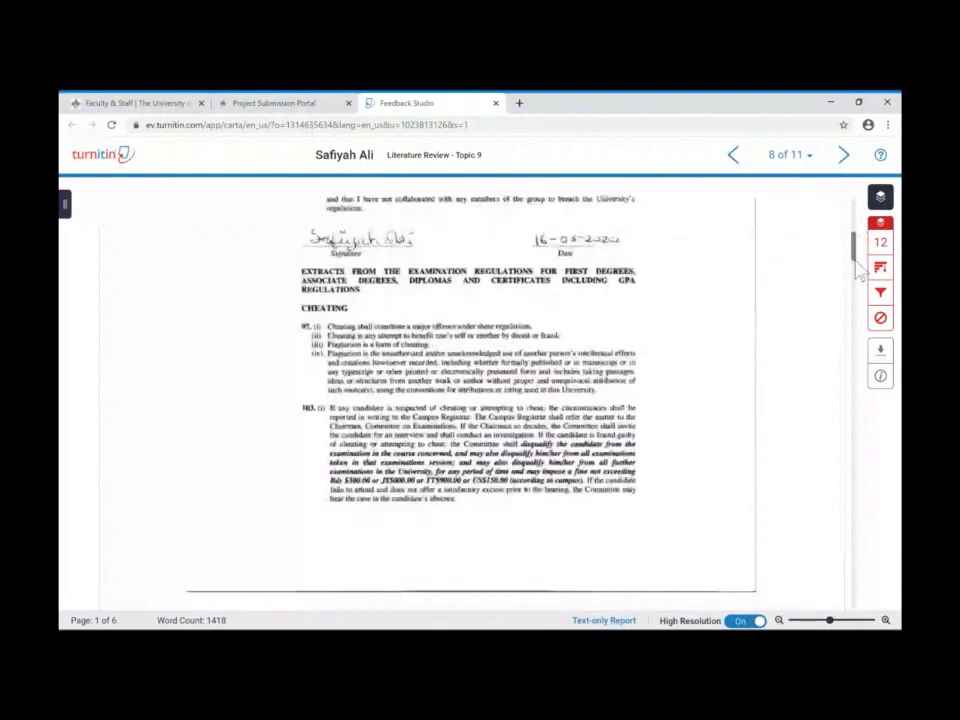
left_click_drag(857, 270, 857, 312)
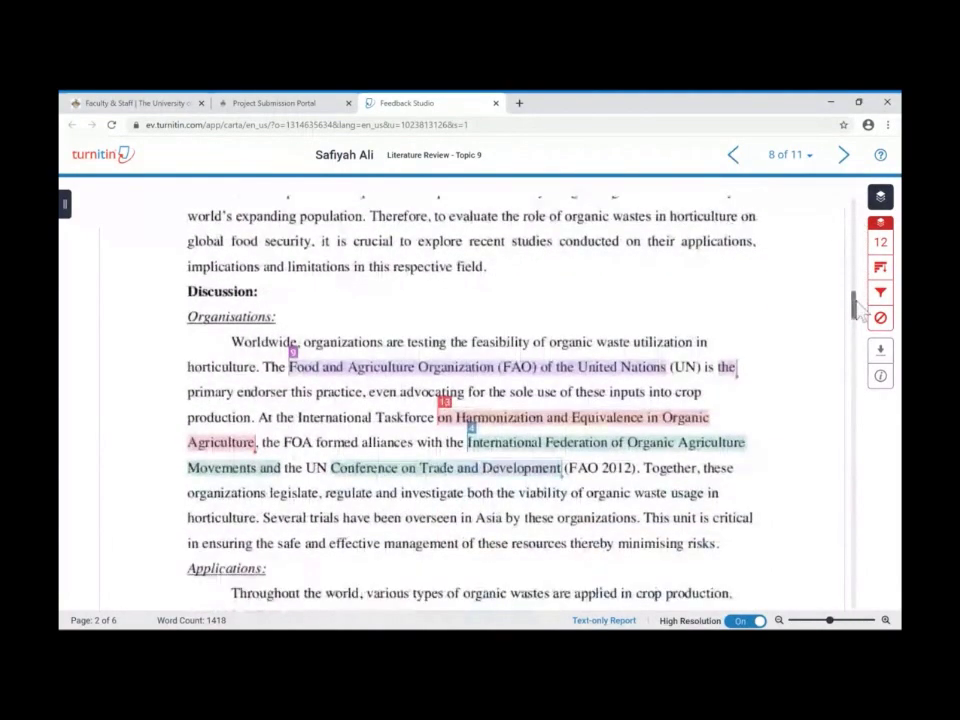
left_click_drag(857, 310, 855, 314)
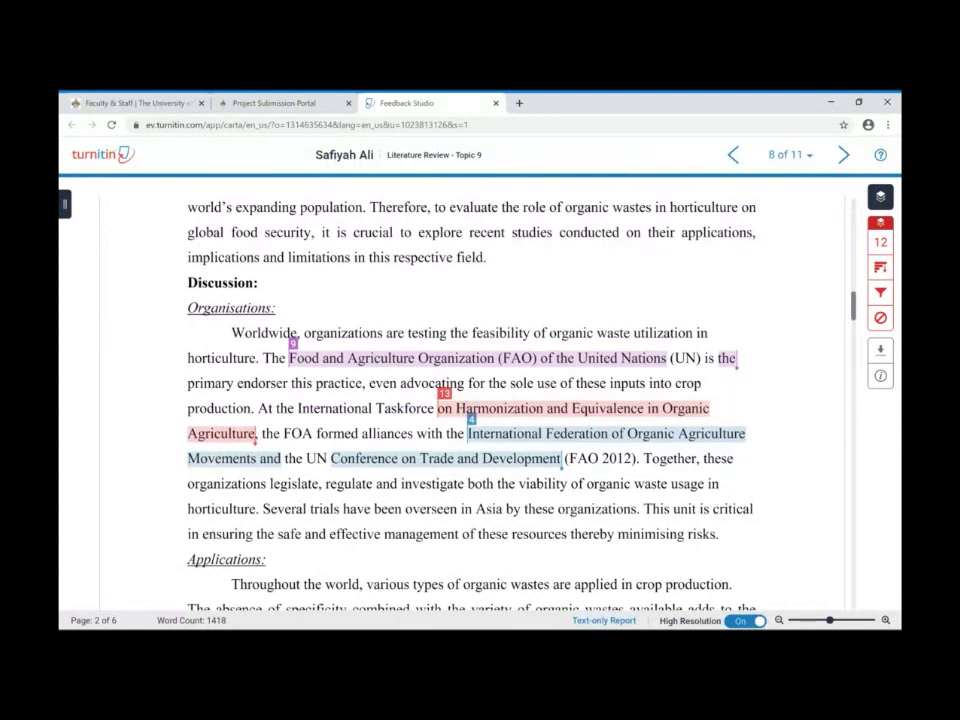
scroll(855, 312, "down", 3)
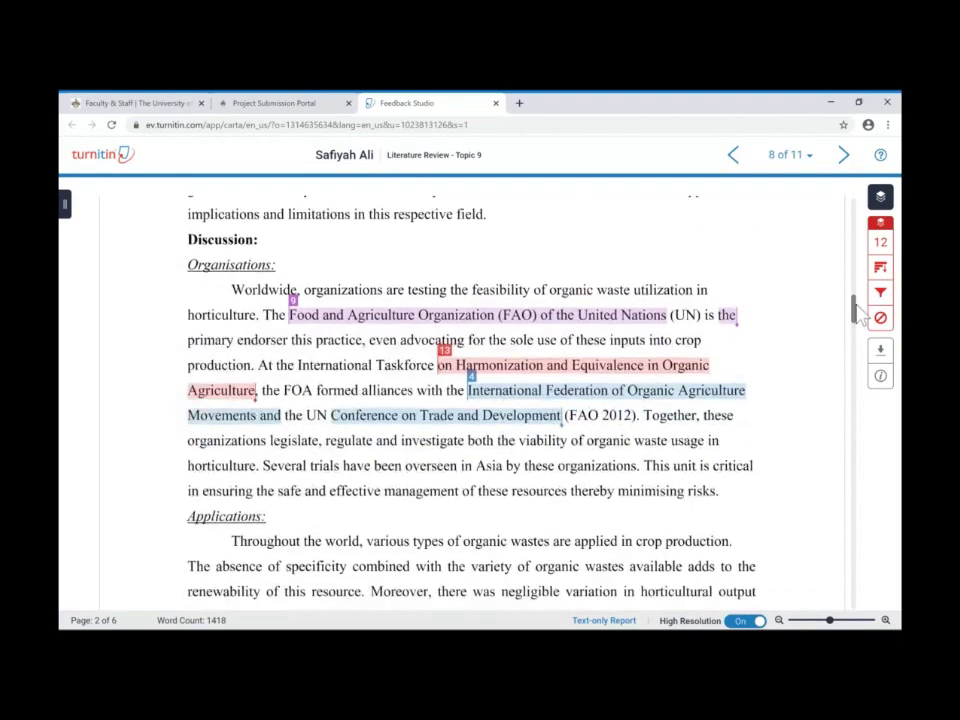
mouse_move(860, 318)
left_mouse_down()
mouse_move(861, 362)
mouse_move(858, 308)
left_mouse_up()
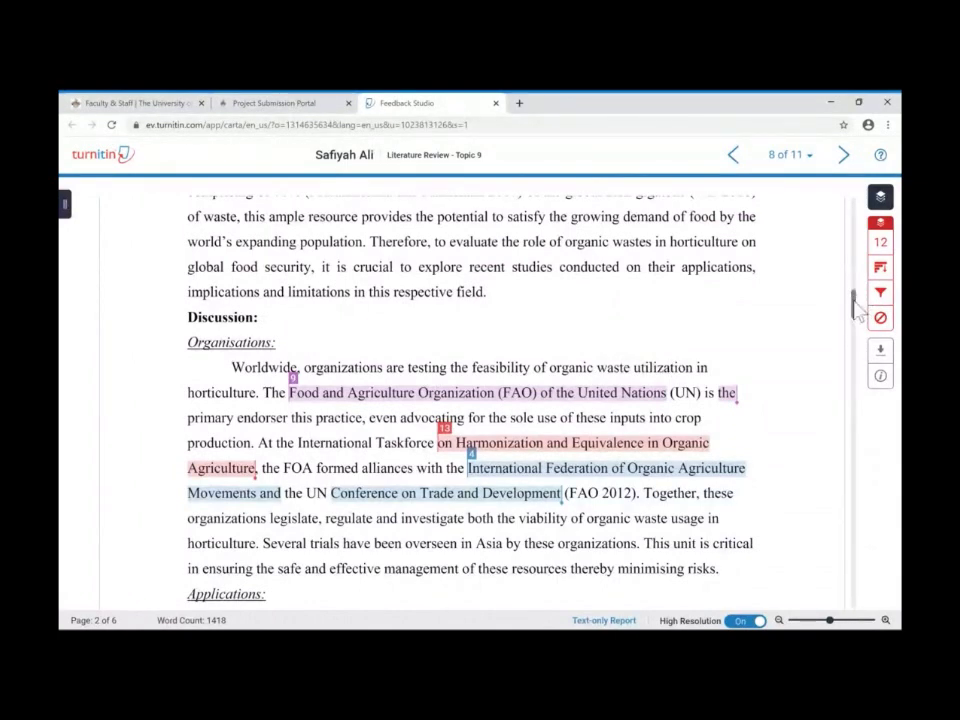
scroll(857, 310, "down", 1)
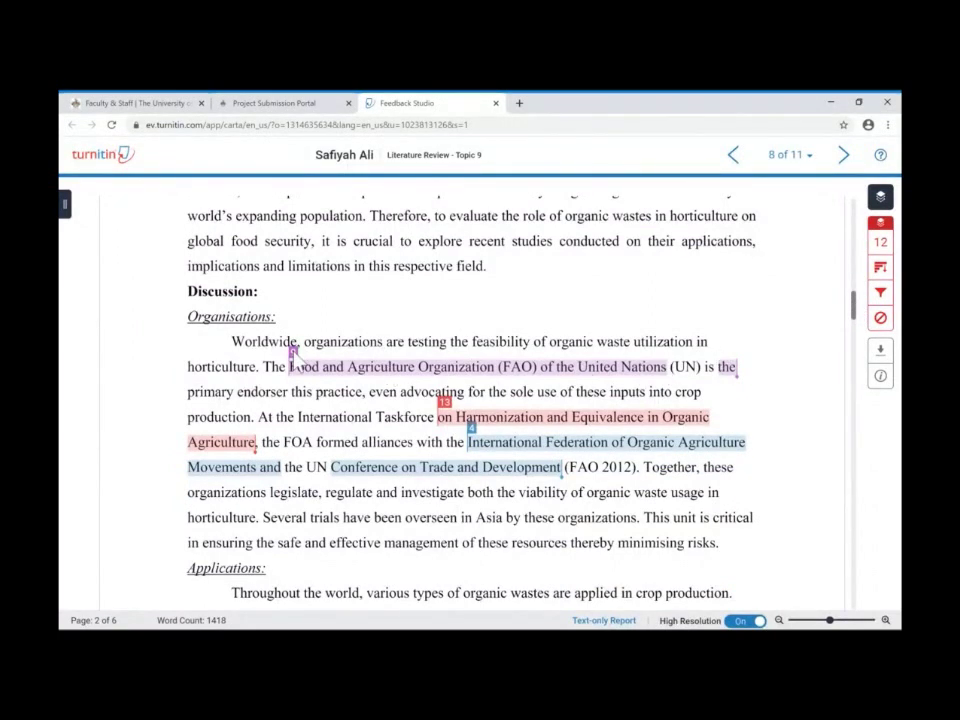
left_click(292, 350)
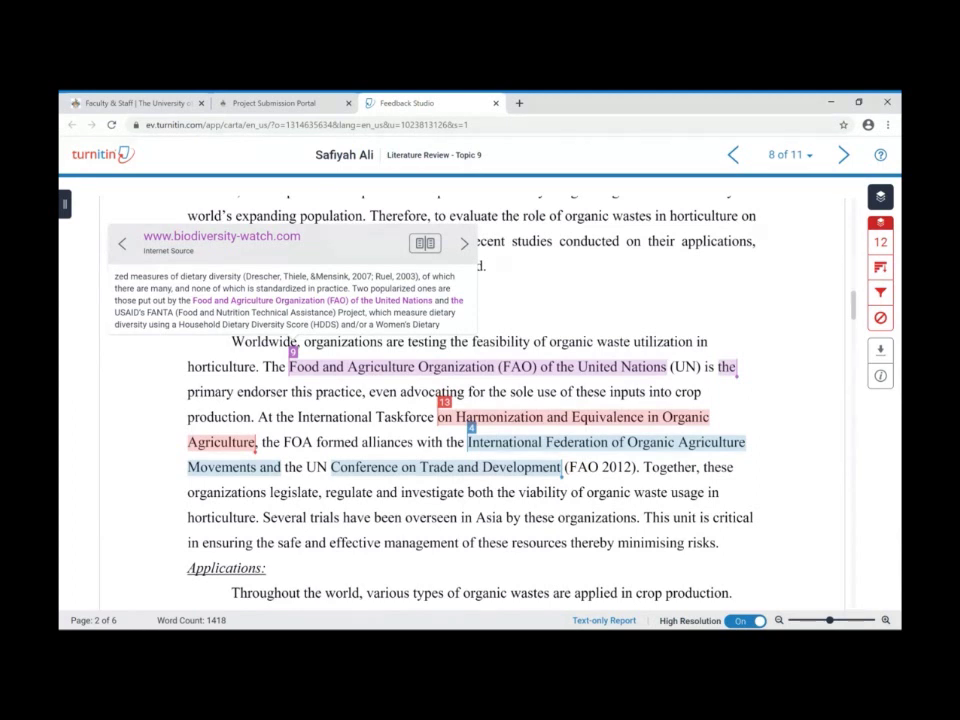
left_click(446, 412)
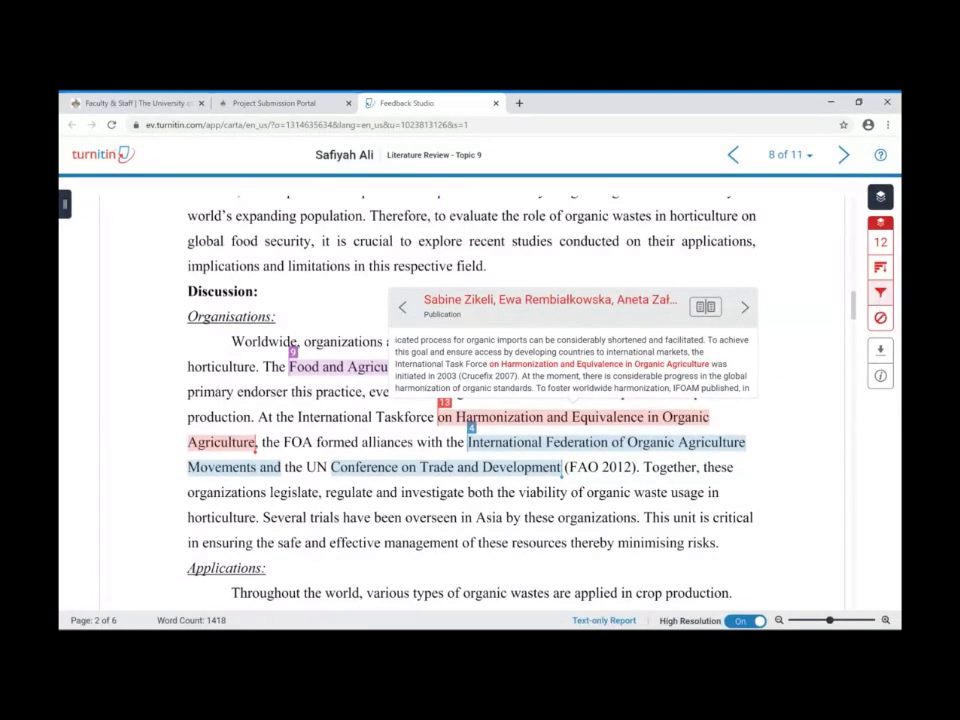
Set the report's filter to exclude sources of less than 81 words and apply the change
left_click(881, 294)
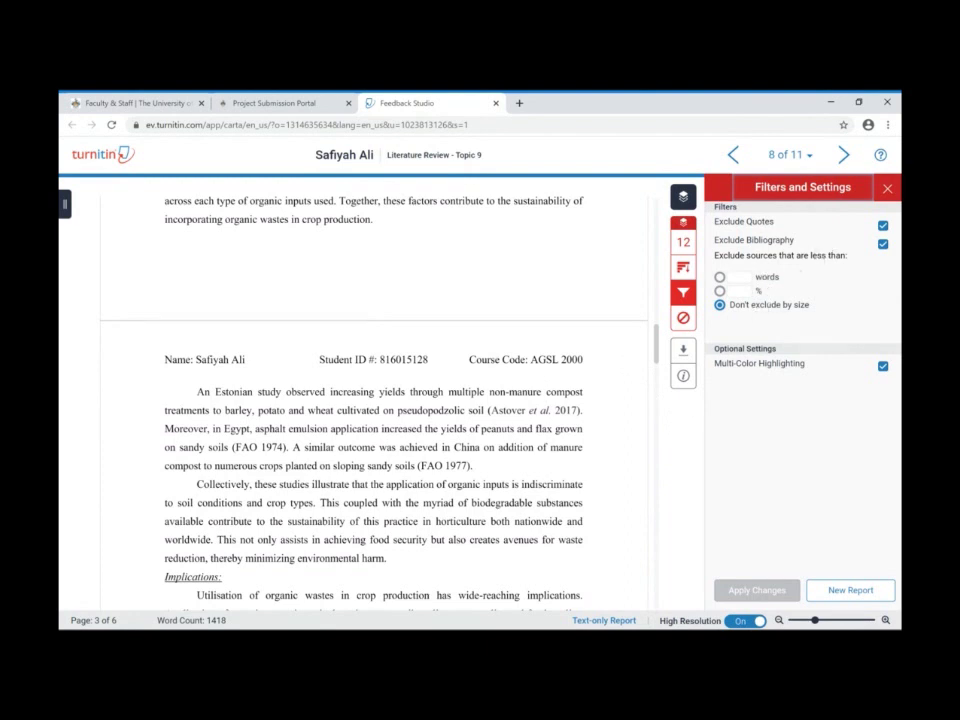
left_click(739, 277)
type("8")
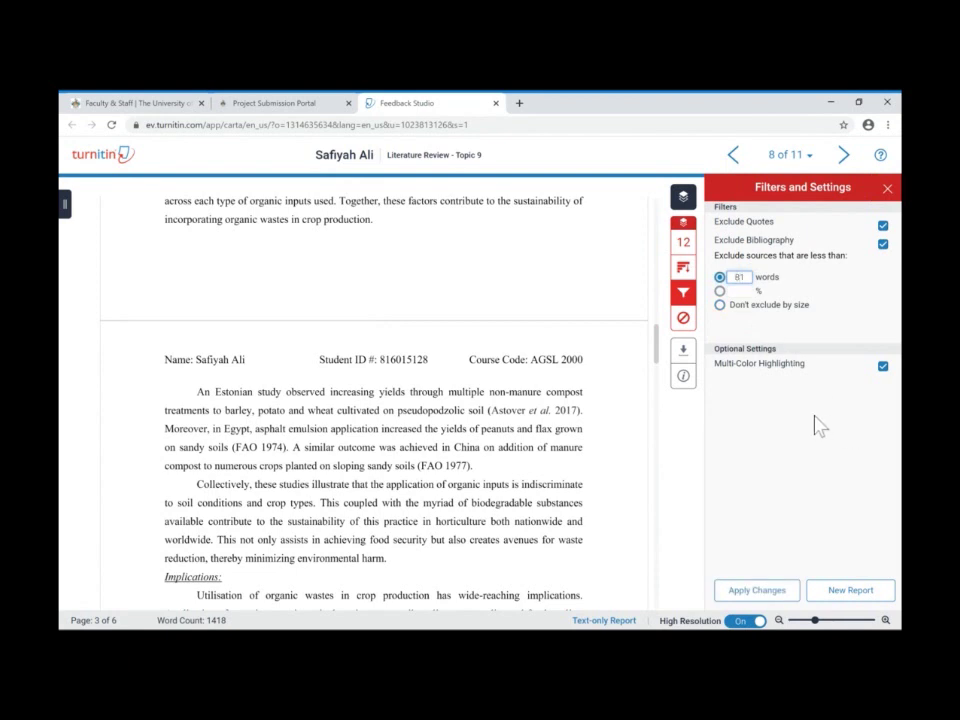
type("1")
left_click(760, 590)
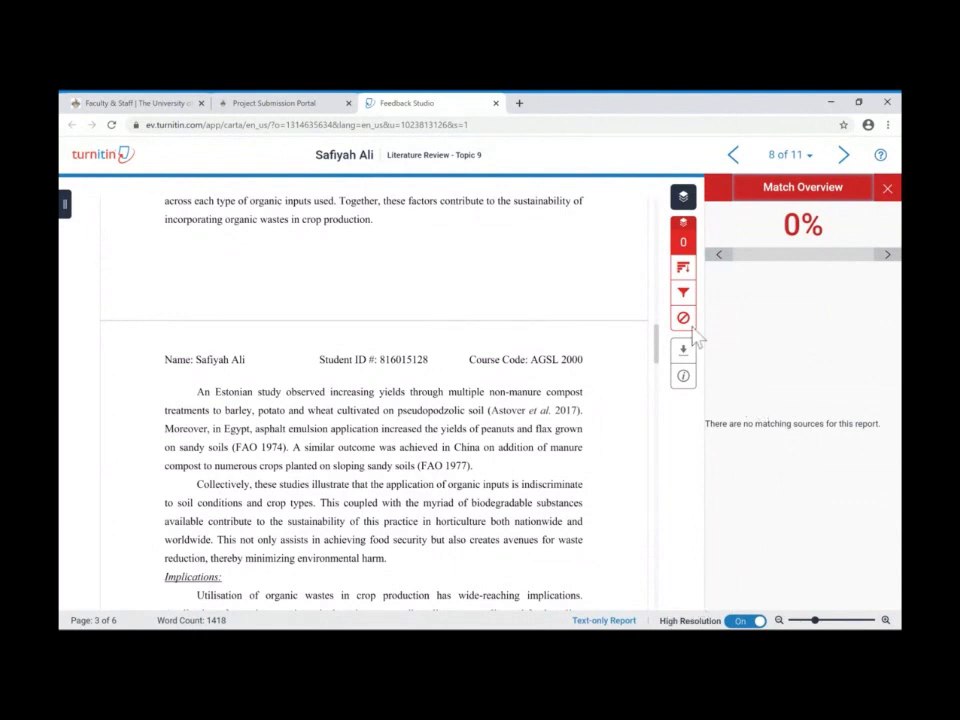
Correct the source exclusion threshold in the report's filters to 8 words and apply the change
left_click(684, 294)
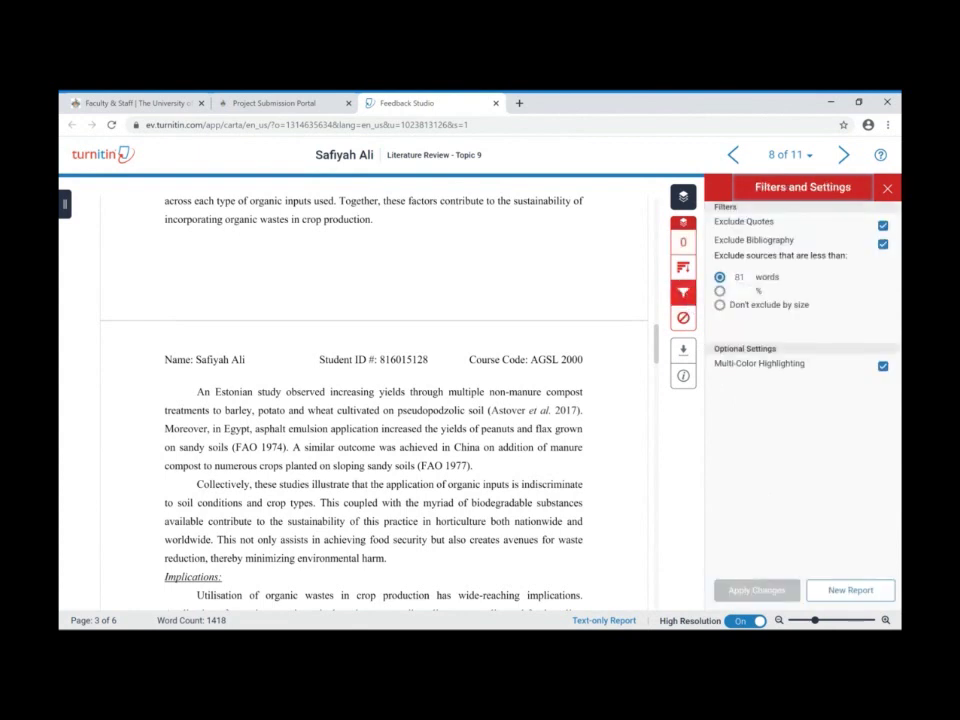
key("BackSpace")
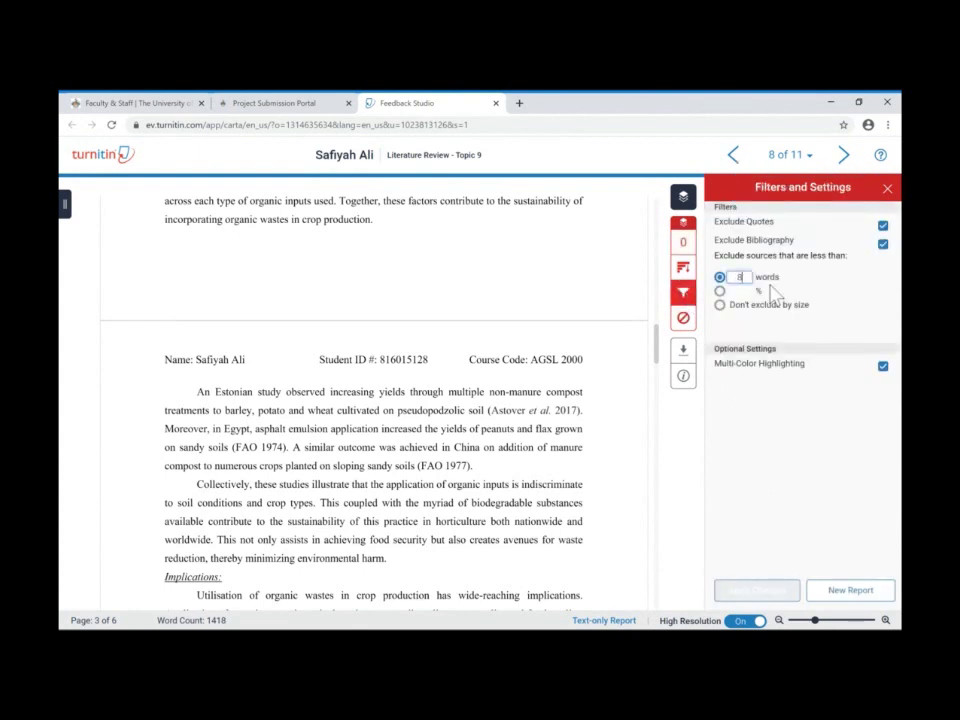
left_click(757, 592)
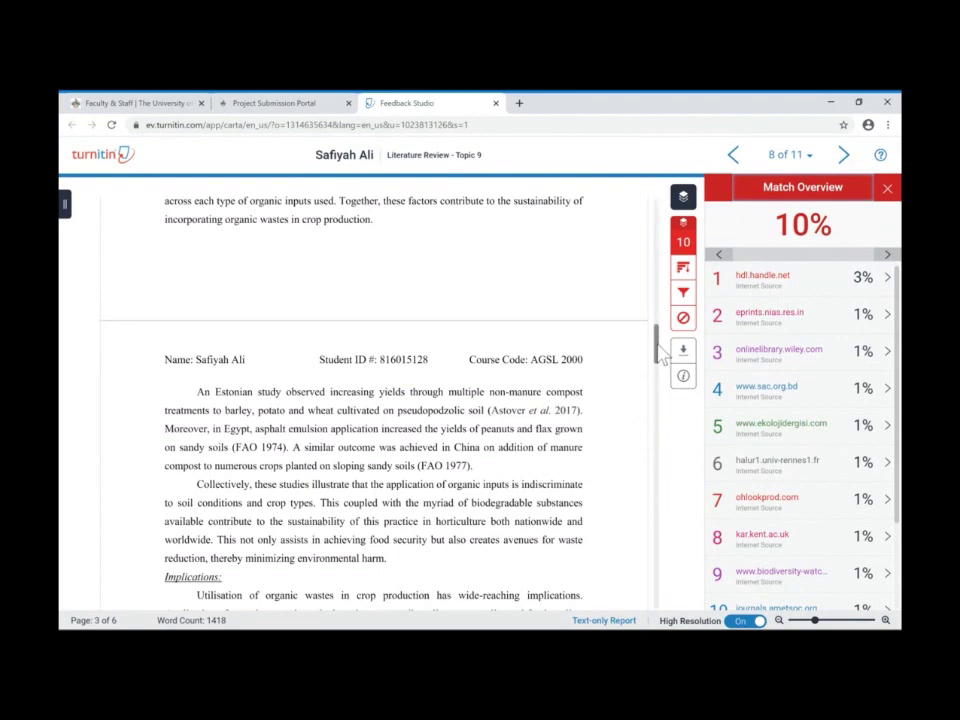
Examine the highlighted matches in the paper's reference list and body text, and close the similarity report
left_click_drag(659, 352, 660, 498)
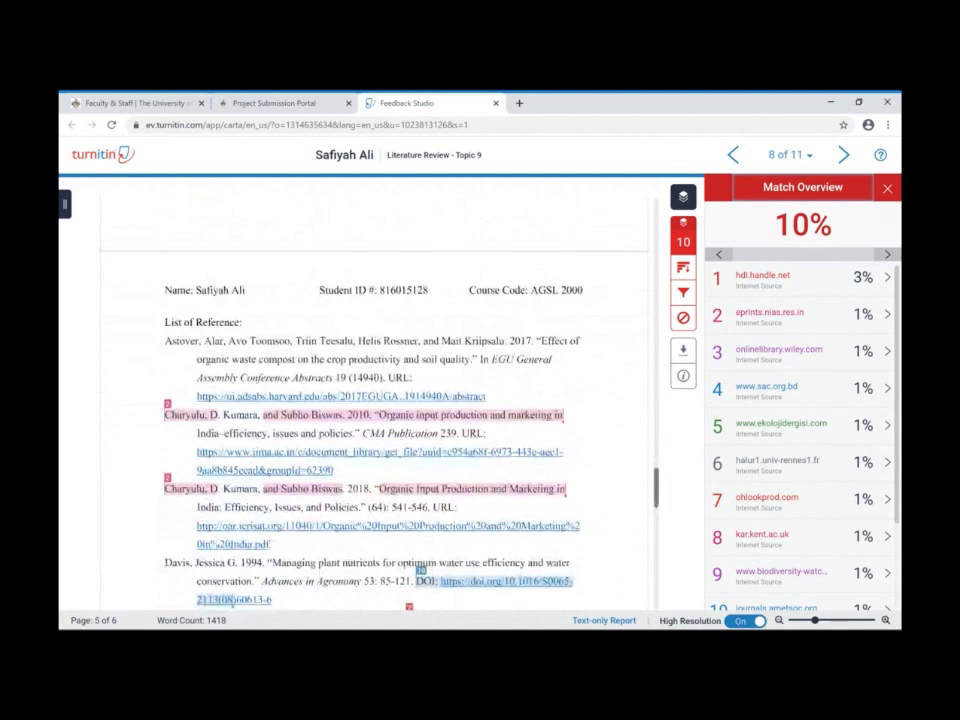
scroll(659, 506, "down", 3)
scroll(659, 512, "down", 5)
scroll(659, 512, "up", 3)
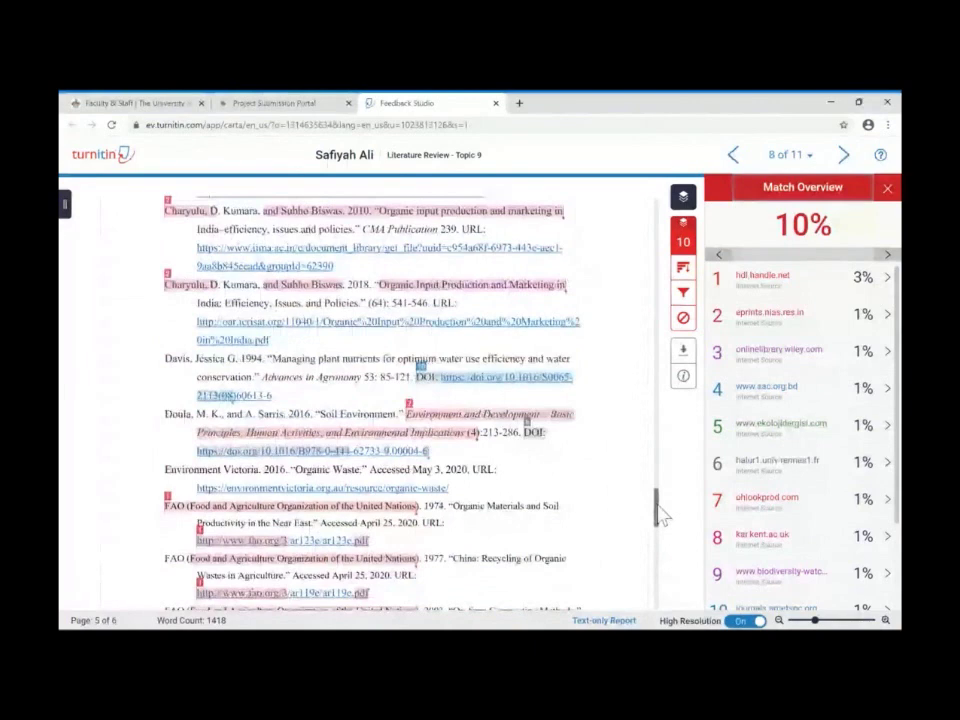
scroll(659, 510, "up", 6)
scroll(659, 486, "up", 1)
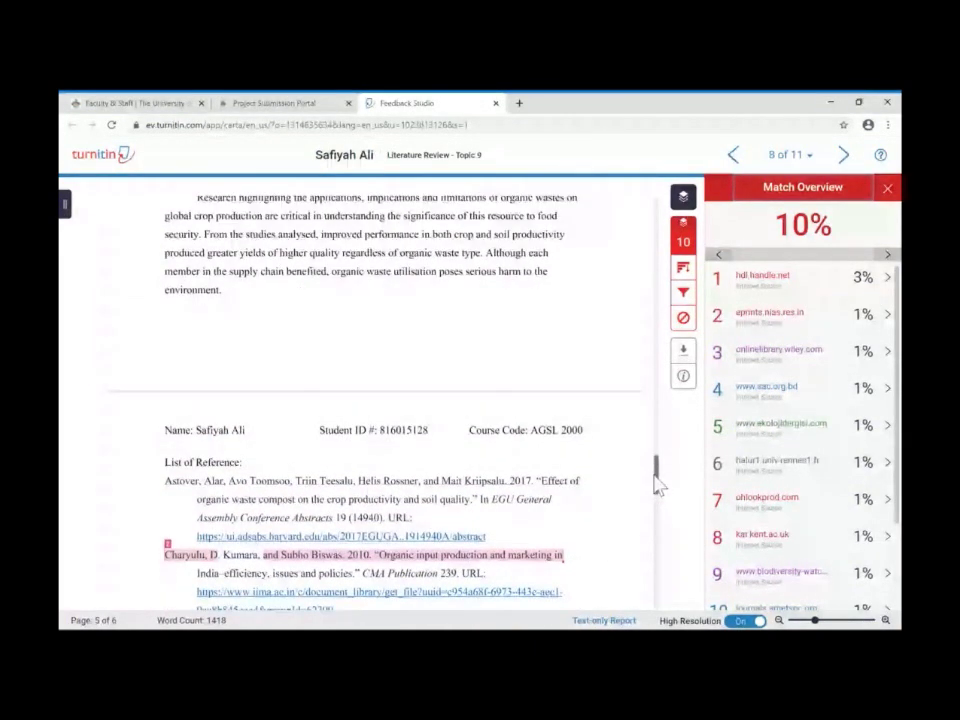
scroll(657, 485, "up", 2)
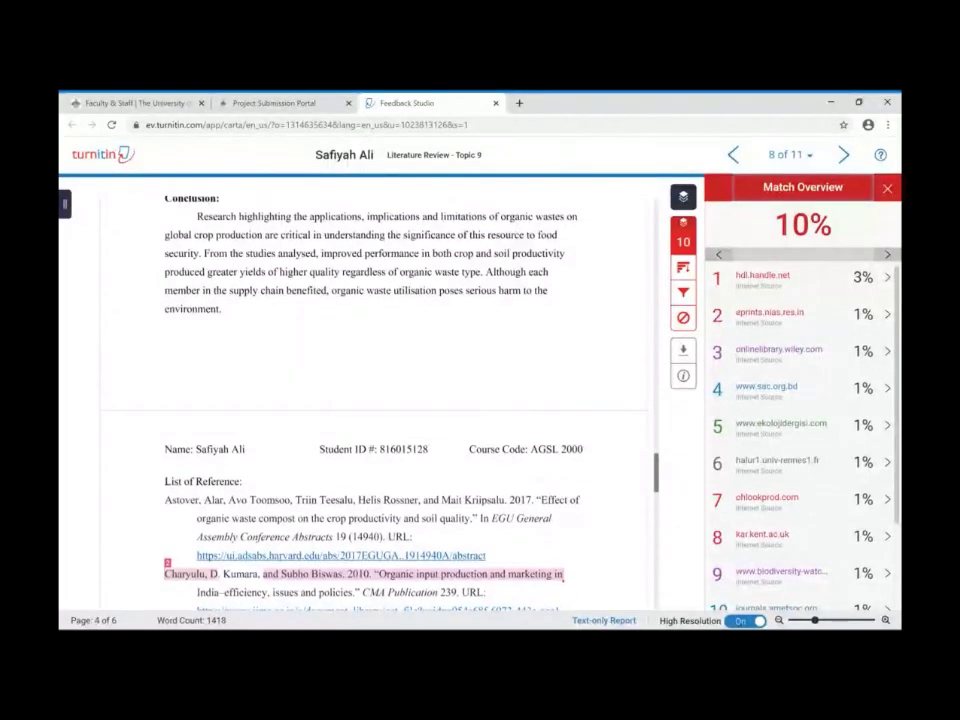
scroll(657, 466, "up", 10)
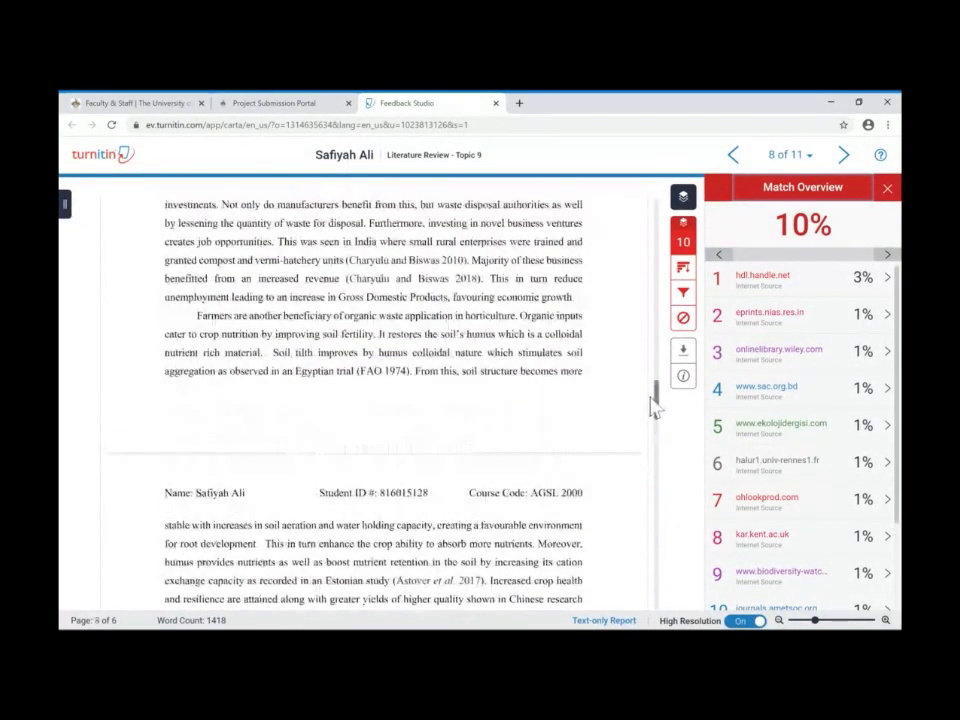
scroll(652, 405, "up", 1)
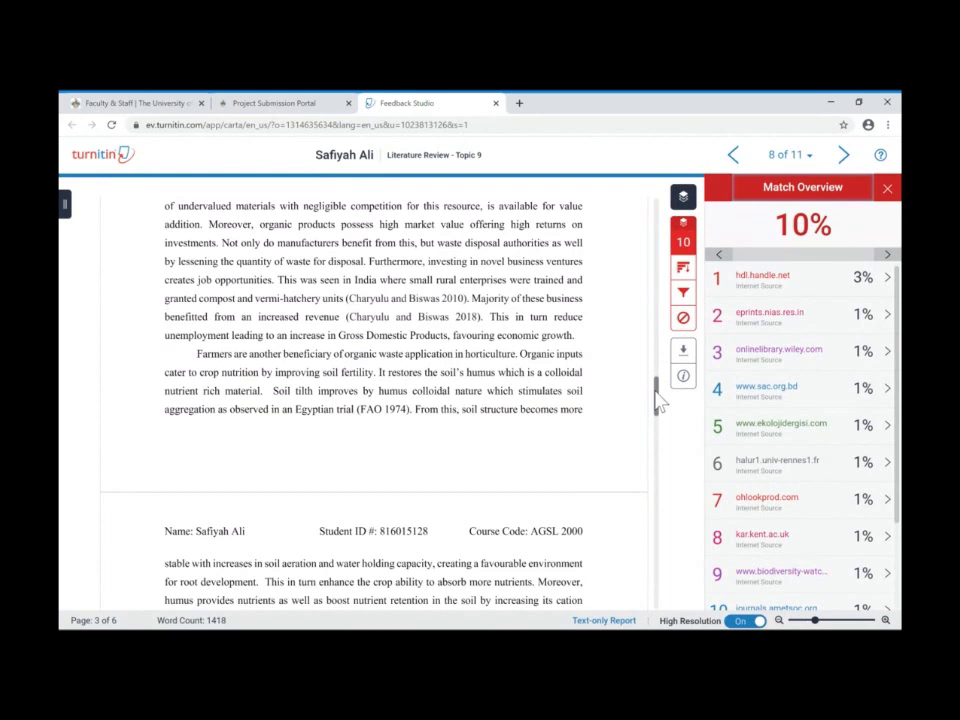
left_click_drag(657, 400, 653, 258)
left_click(495, 103)
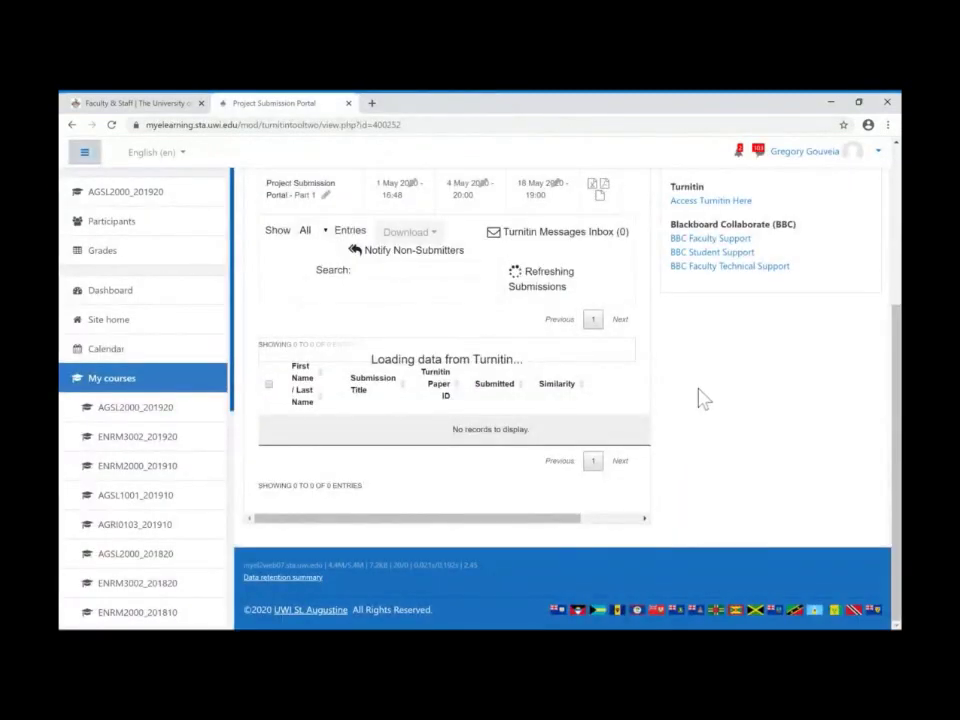
Go from the Test assignment's submission inbox to the ACCT3015_201920 course page
scroll(740, 395, "down", 2)
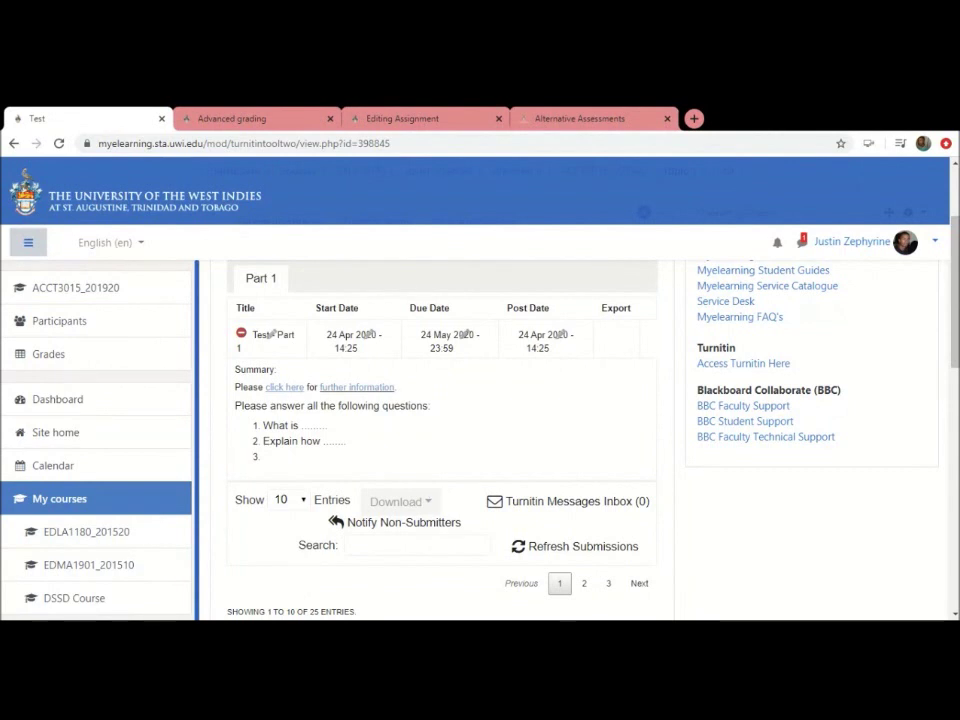
scroll(570, 424, "up", 3)
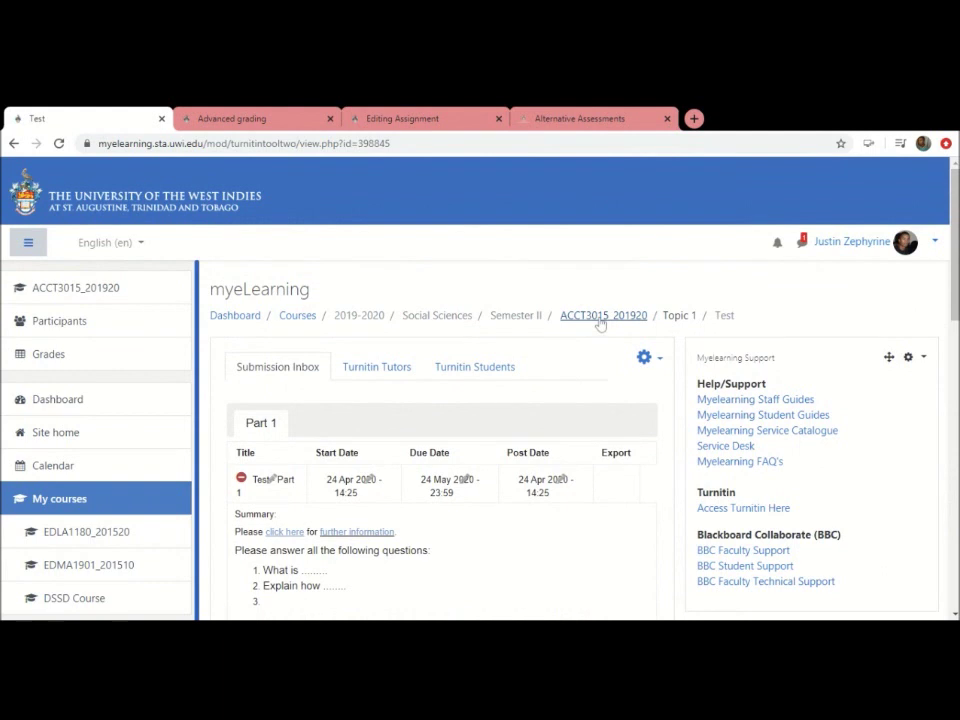
left_click(600, 322)
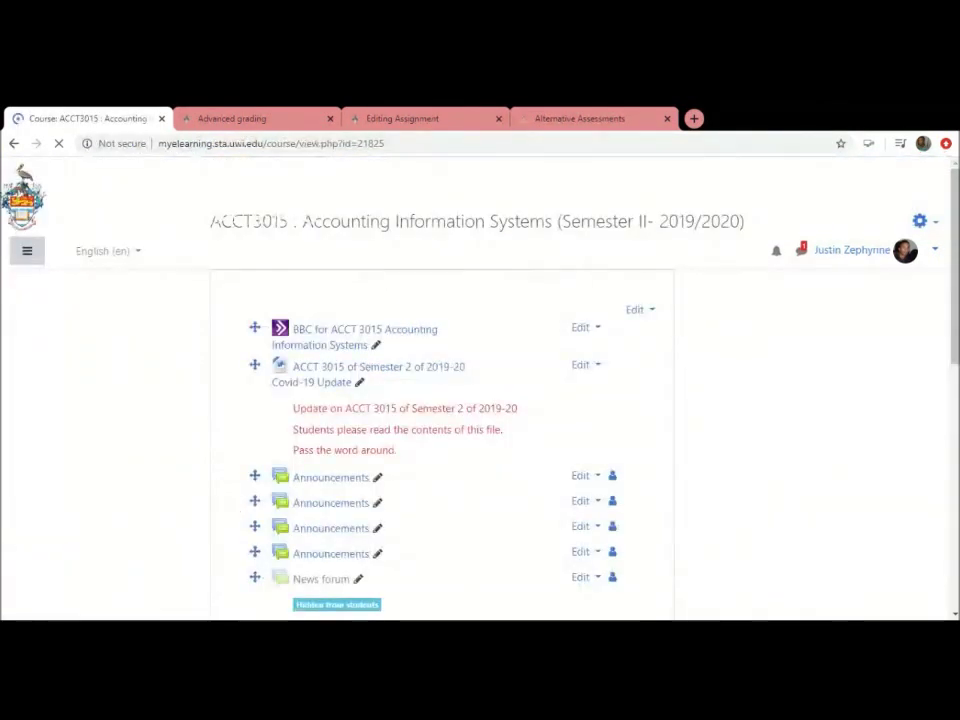
Try to open the edit options of the activity listed below 5 Recent Scams on the ACCT3015 course page
scroll(648, 363, "down", 3)
scroll(648, 363, "down", 4)
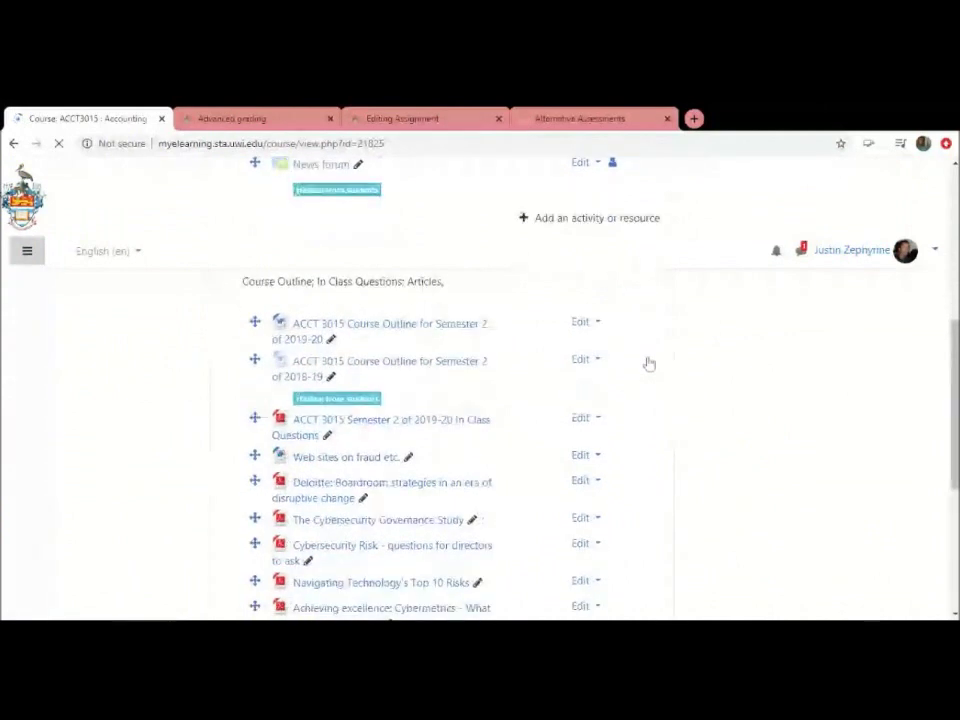
left_click(581, 567)
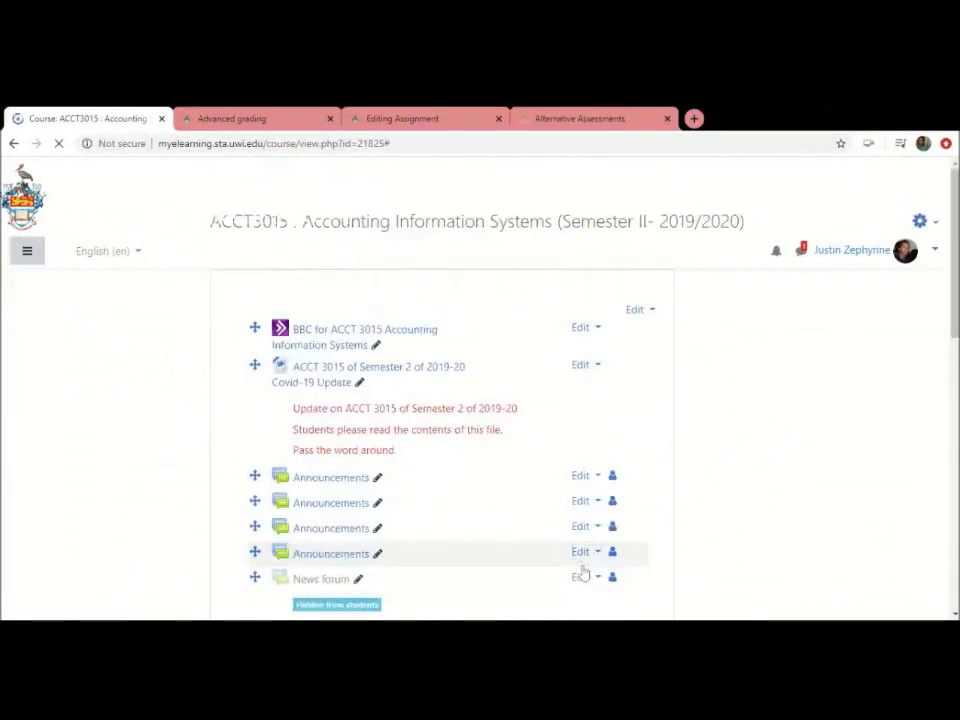
scroll(590, 515, "down", 6)
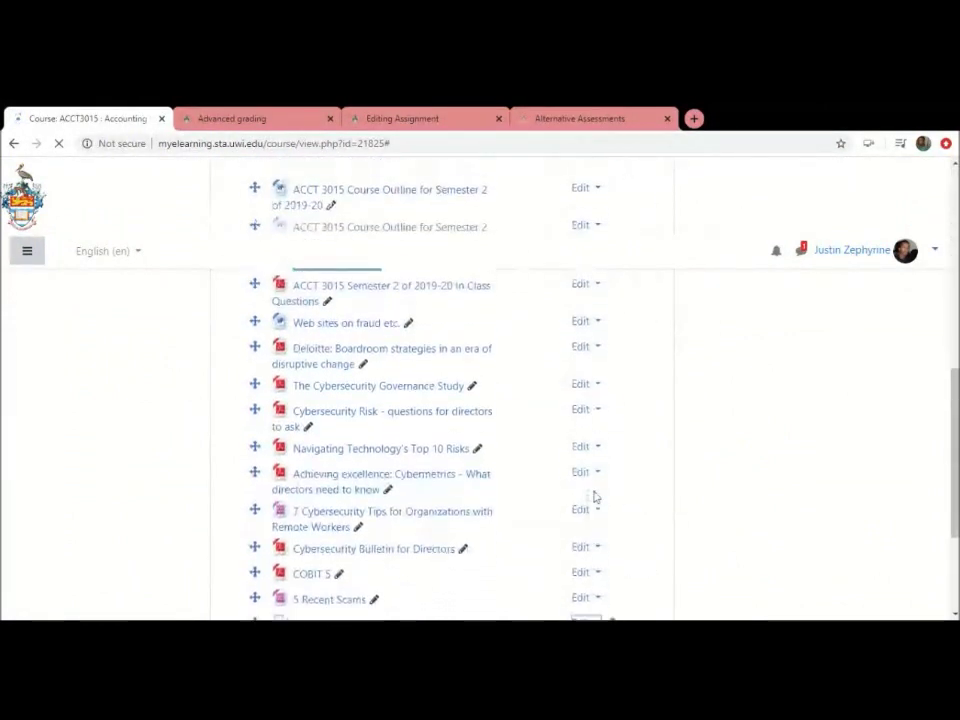
left_click(587, 470)
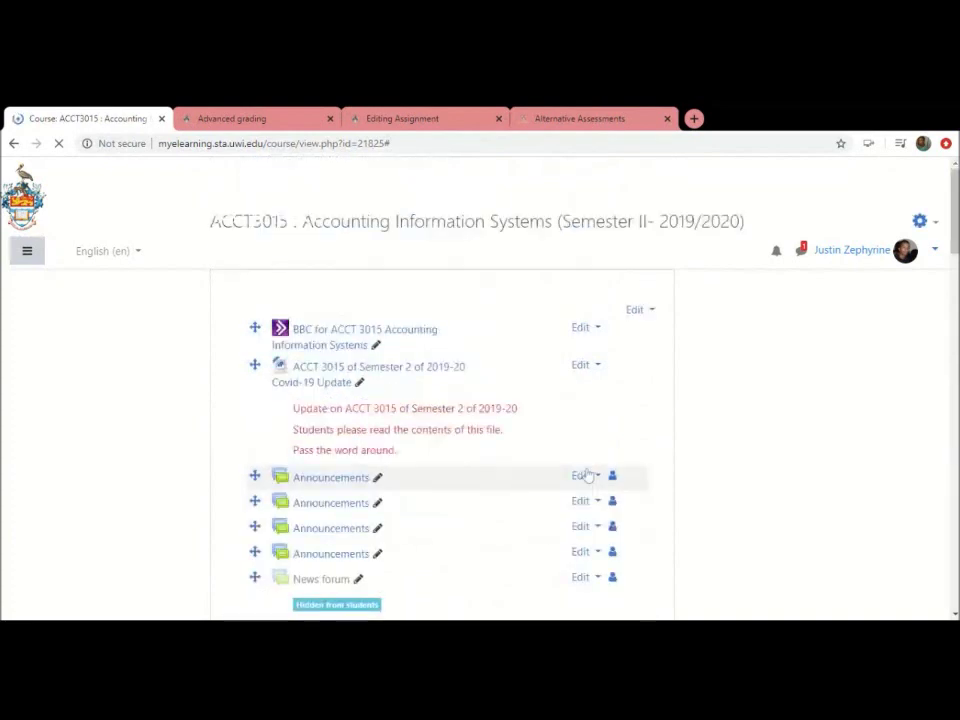
scroll(588, 476, "down", 10)
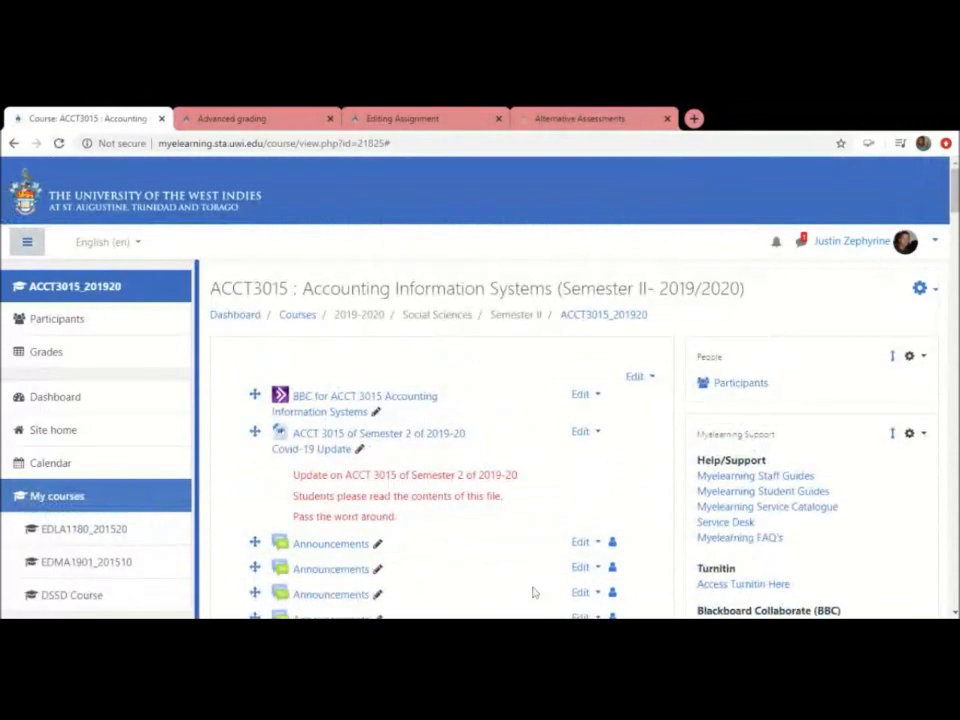
scroll(633, 497, "down", 2)
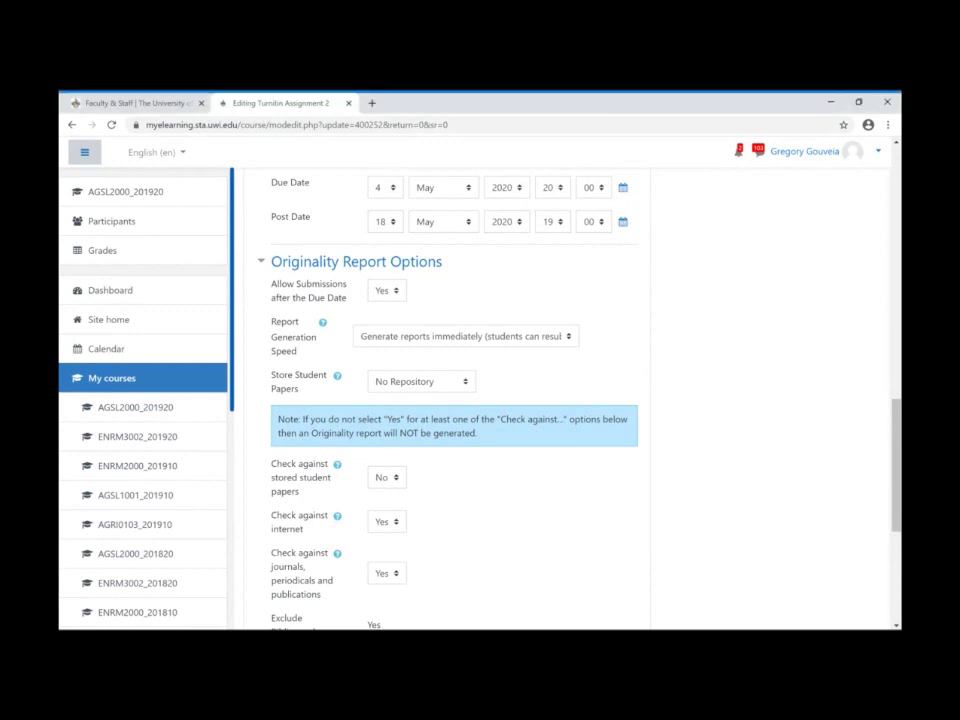
Examine the Turnitin assignment's Originality Report Options, from late submissions and paper storage to the source checks and exclusion settings
mouse_move(897, 428)
left_mouse_down()
mouse_move(897, 468)
mouse_move(899, 418)
left_mouse_up()
left_click_drag(899, 420, 899, 430)
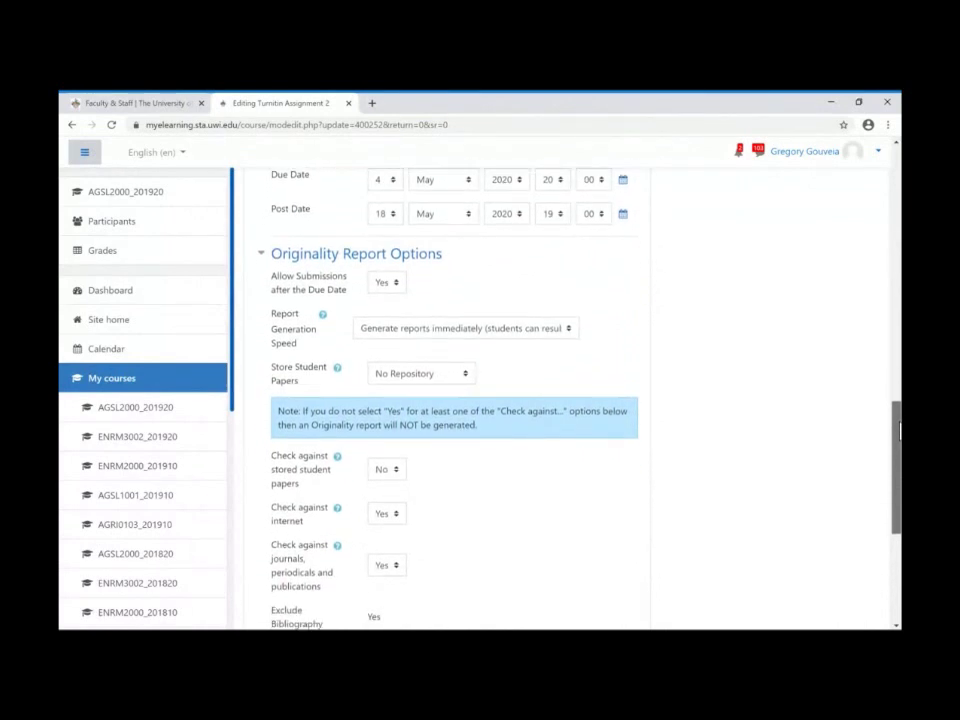
left_click_drag(899, 430, 899, 460)
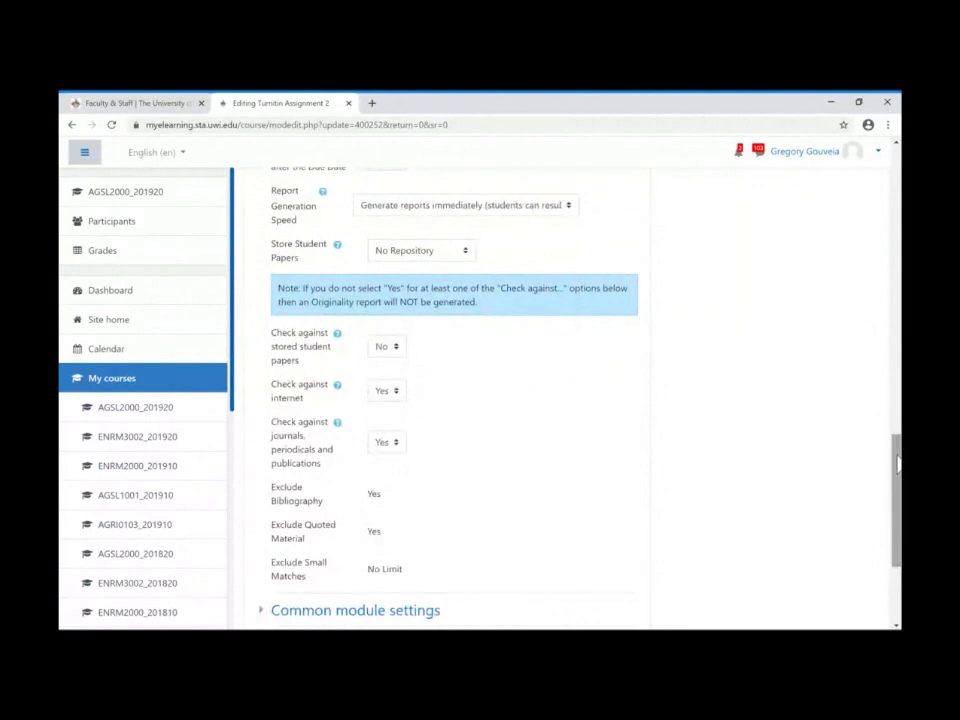
left_click_drag(899, 462, 899, 482)
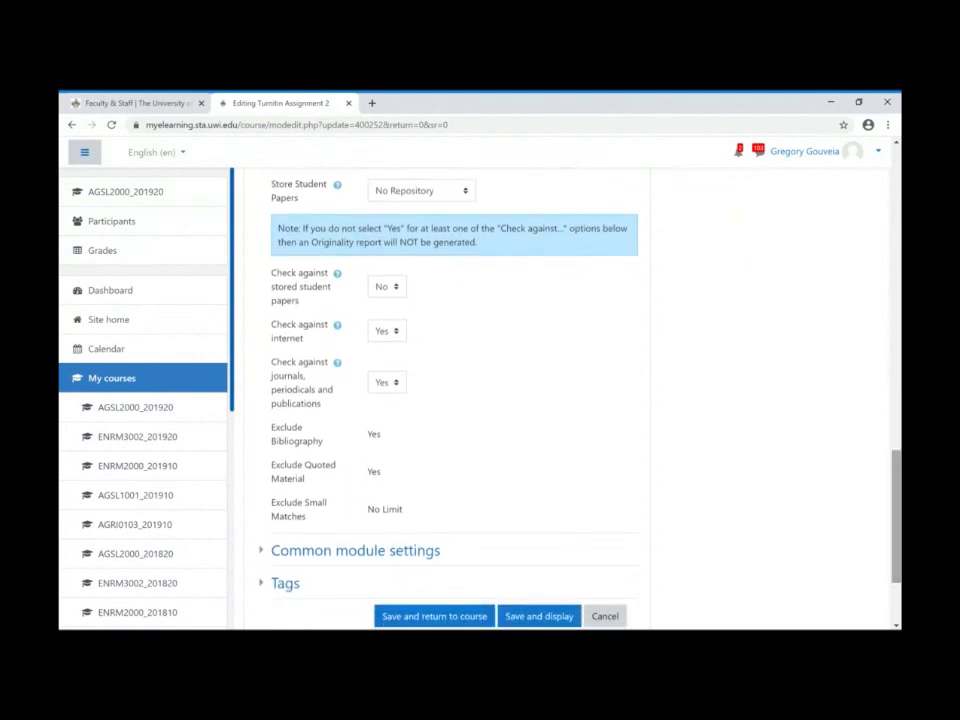